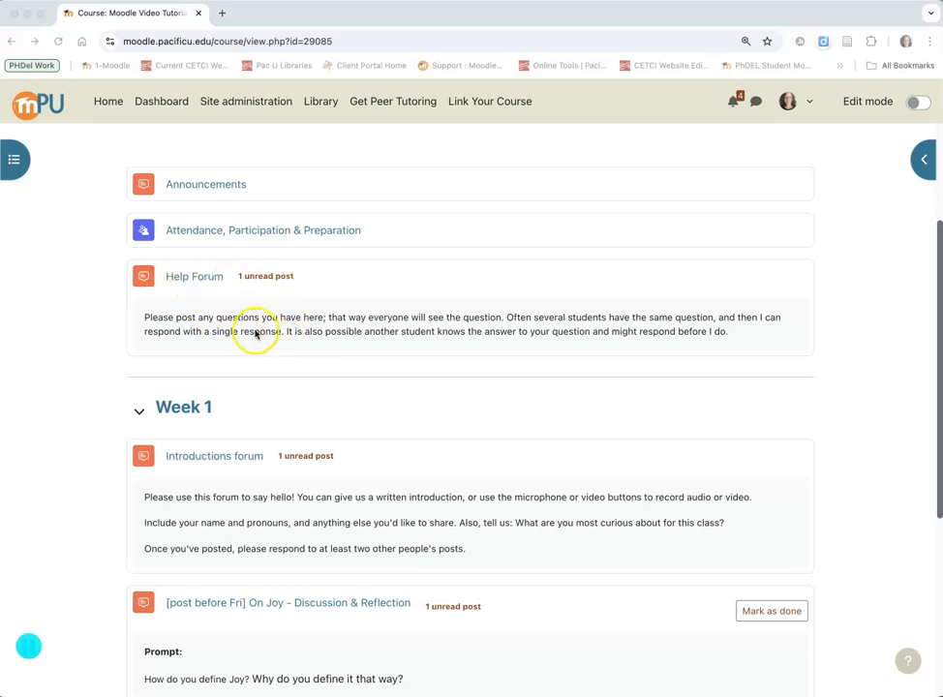
- Post the reply "It's Becoming a critically reflective teacher" to the "Student One has a question" discussion in the Help Forum
{"action": "left_click", "coordinate": [189, 277]}
{"action": "left_click", "coordinate": [188, 278]}
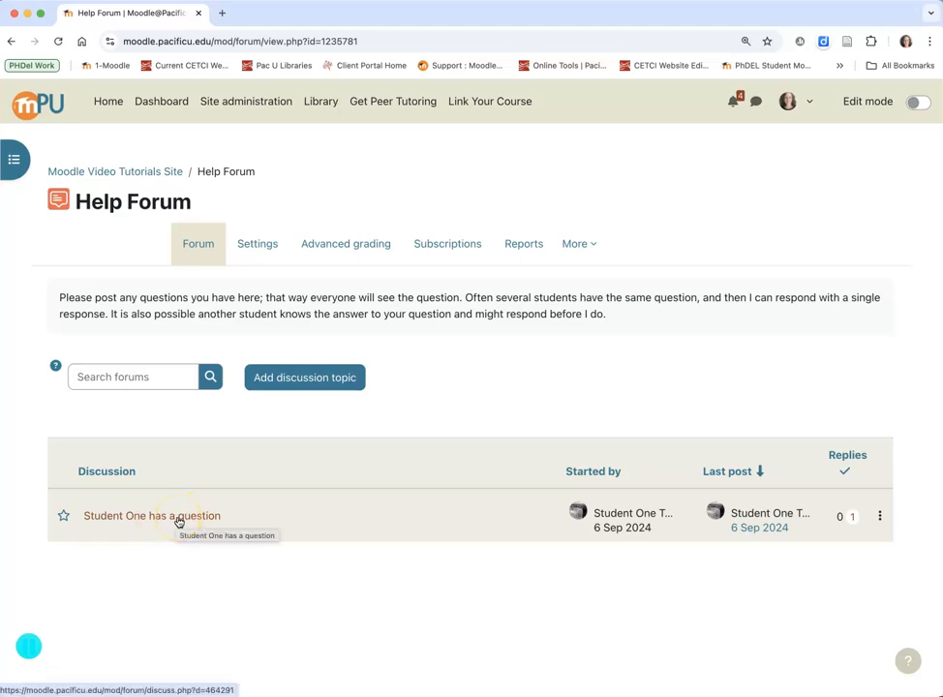
{"action": "left_click", "coordinate": [179, 521]}
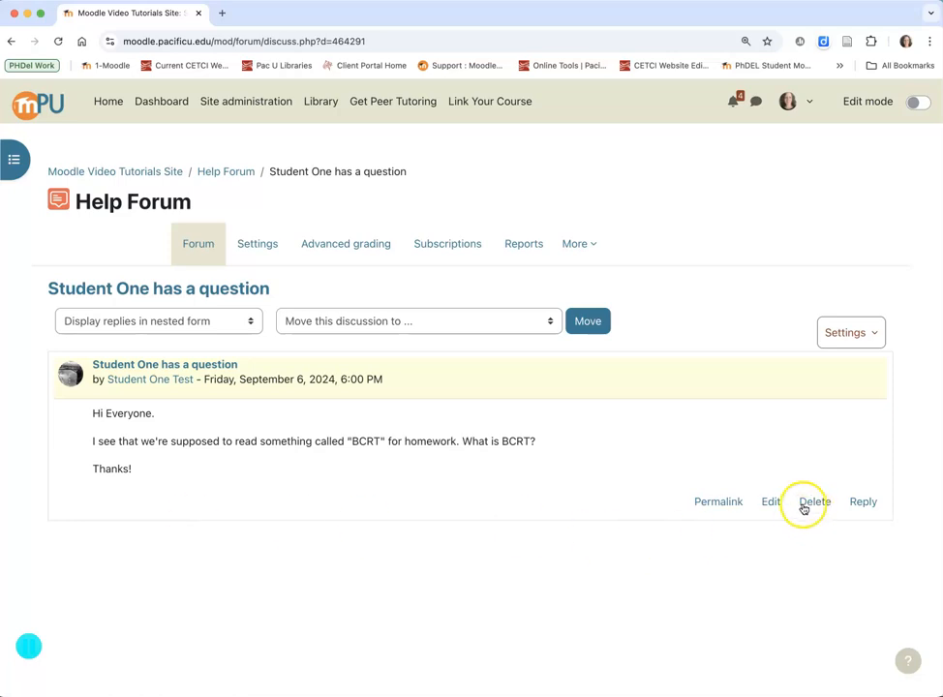
{"action": "left_click", "coordinate": [863, 501]}
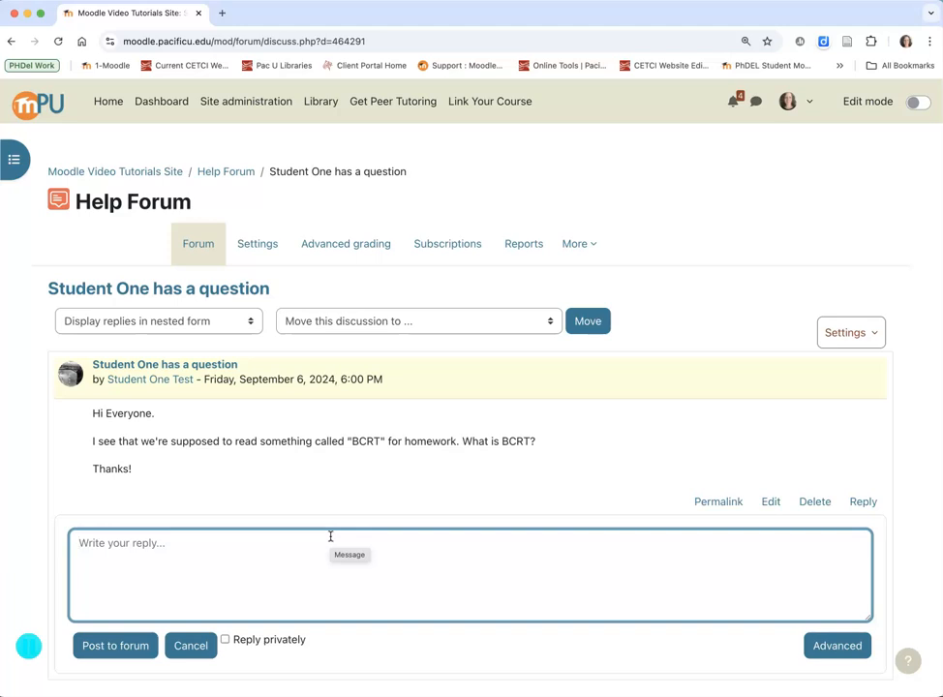
{"action": "type", "text": "It's Becoming a critically reflective teacher"}
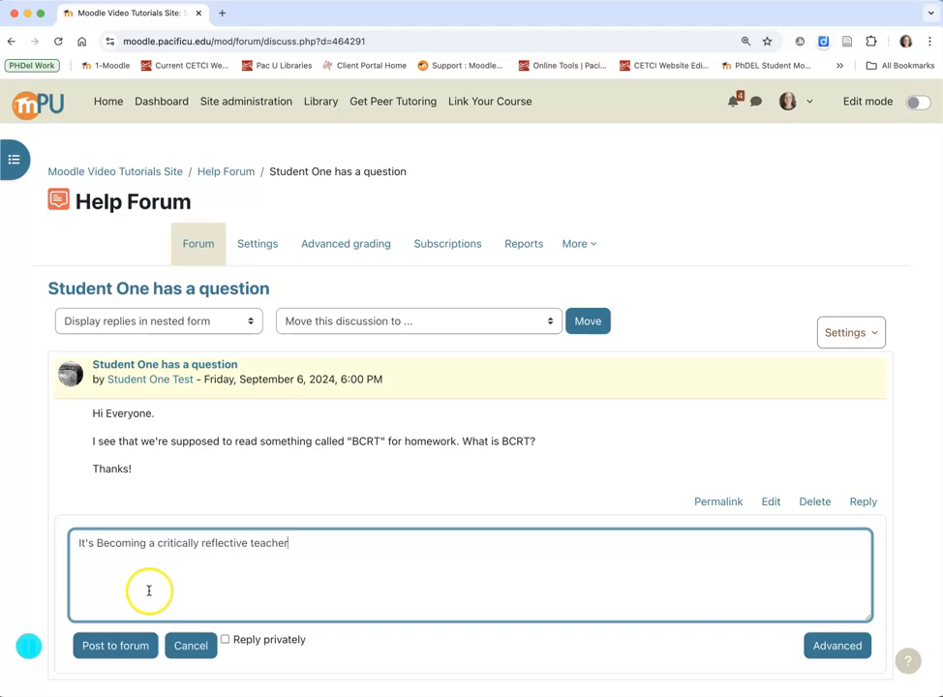
{"action": "left_click", "coordinate": [108, 645]}
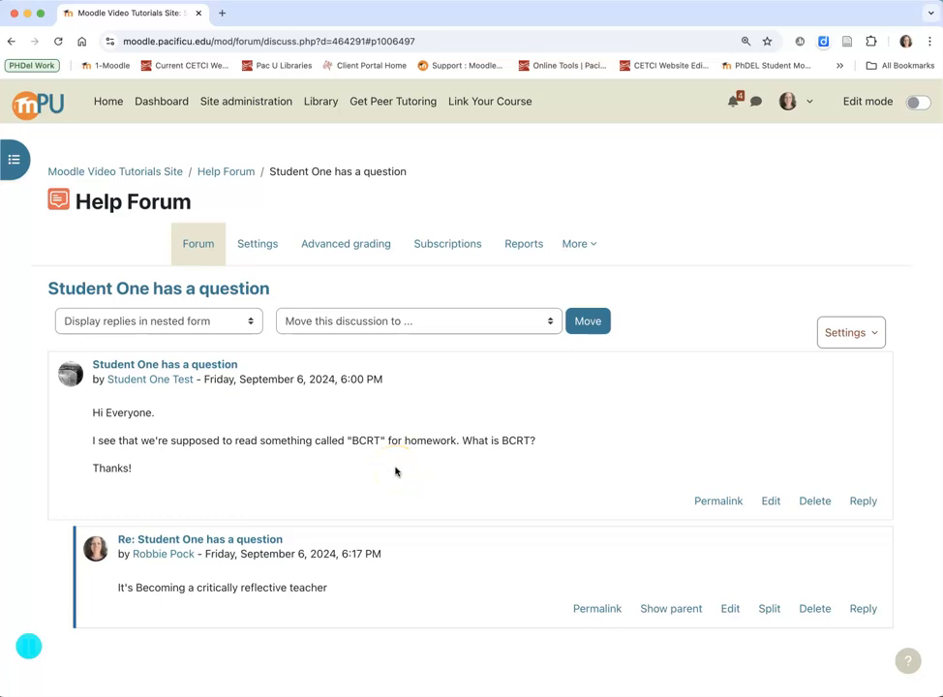
- Return to the course page and open user grading for the Introductions forum in Week 1
{"action": "left_click", "coordinate": [163, 173]}
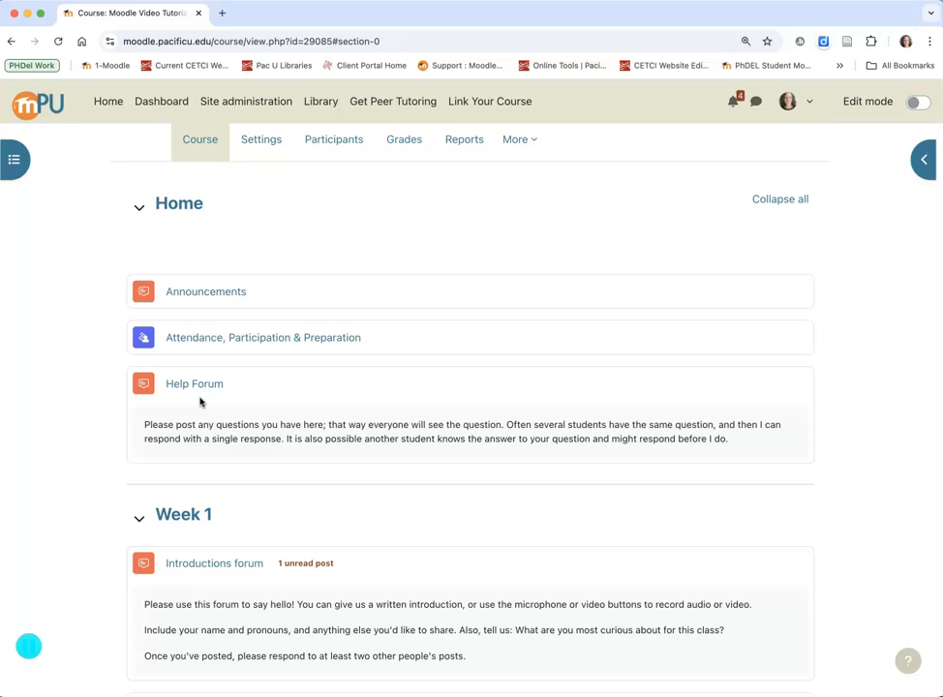
{"action": "scroll", "coordinate": [200, 401], "scroll_direction": "down", "scroll_amount": 5}
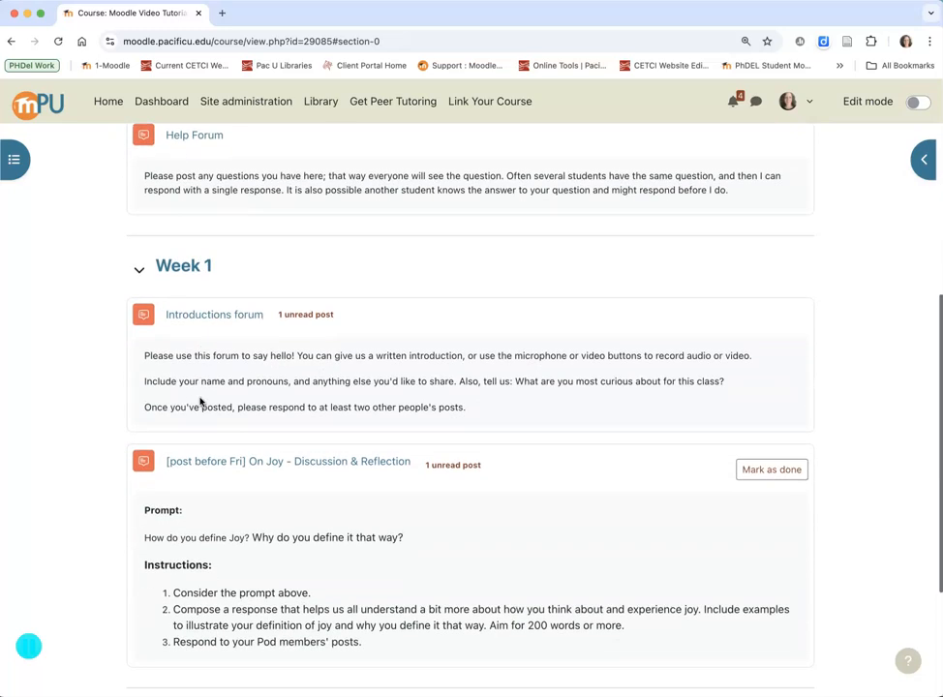
{"action": "scroll", "coordinate": [201, 401], "scroll_direction": "down", "scroll_amount": 2}
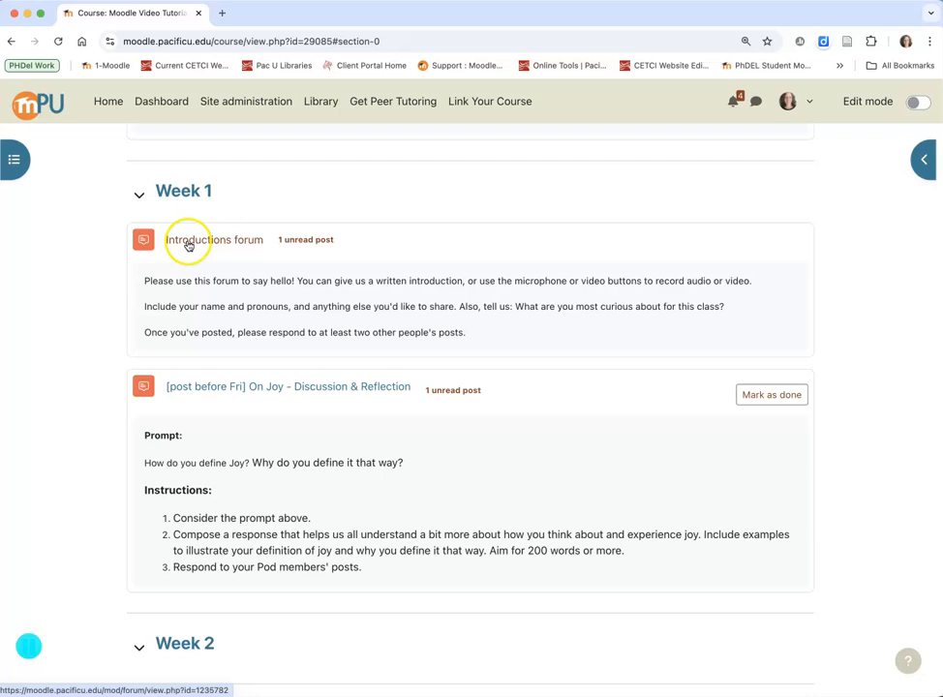
{"action": "left_click", "coordinate": [218, 241]}
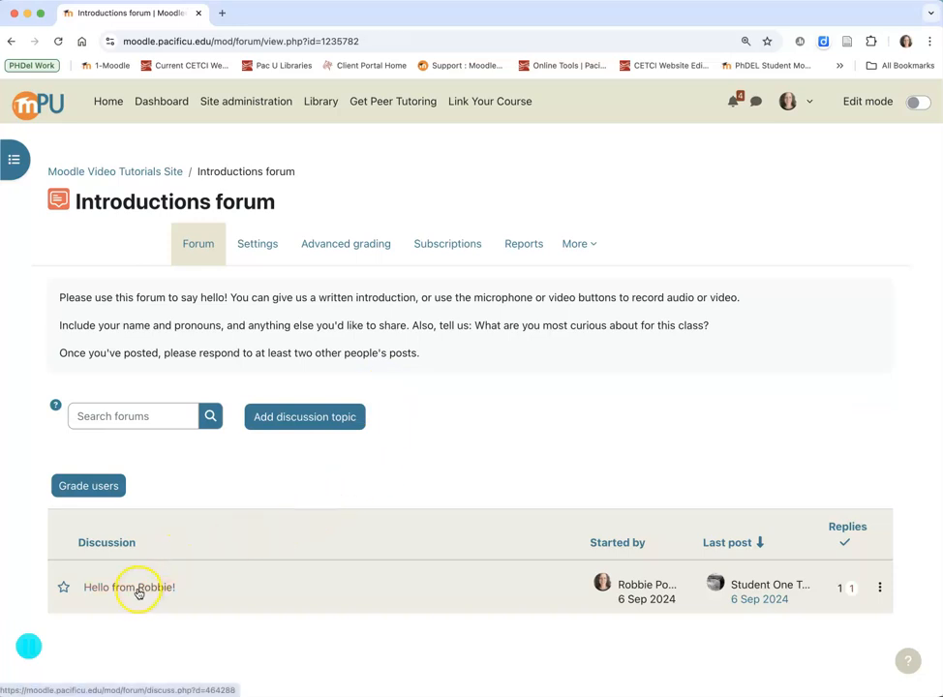
{"action": "left_click", "coordinate": [94, 489]}
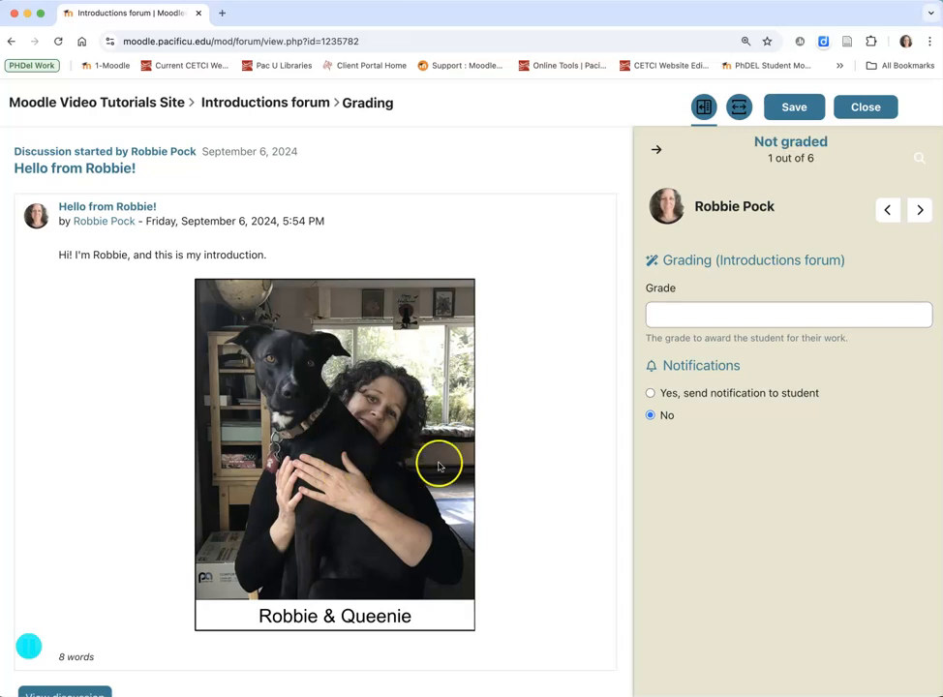
- Grade the first participant's introduction 10 and save it by advancing to the second participant
{"action": "left_click", "coordinate": [685, 316]}
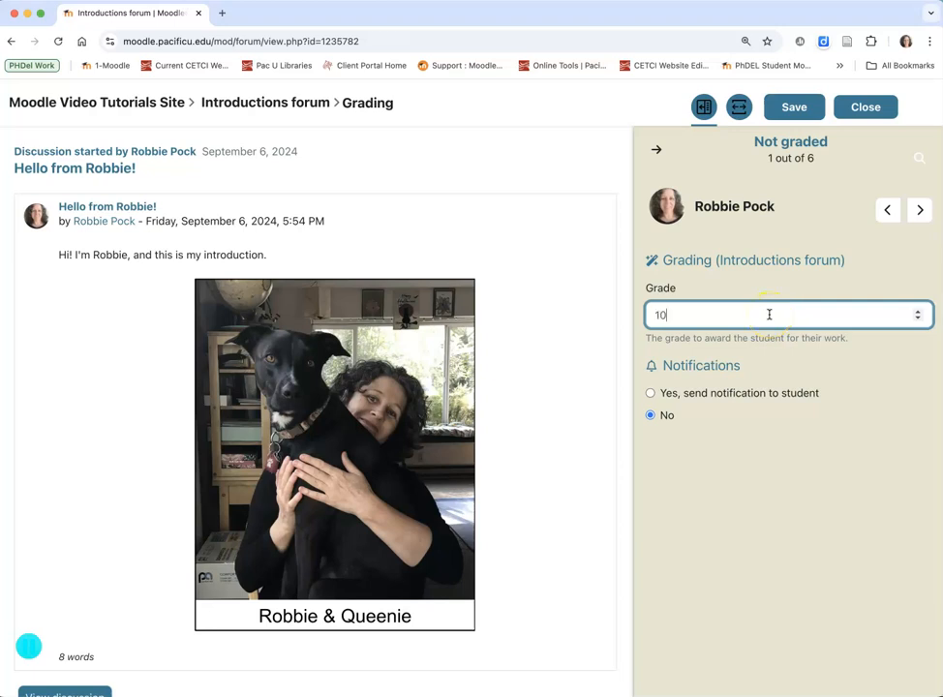
{"action": "left_click", "coordinate": [917, 312]}
{"action": "left_click", "coordinate": [917, 312]}
{"action": "left_click", "coordinate": [918, 320]}
{"action": "left_click", "coordinate": [917, 320]}
{"action": "left_click", "coordinate": [918, 320]}
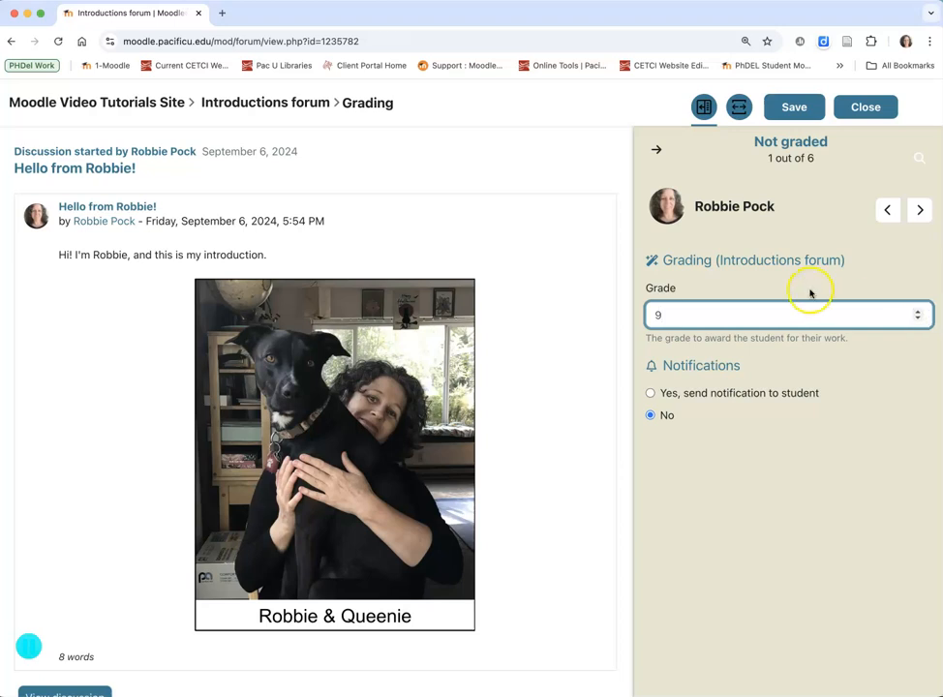
{"action": "left_click", "coordinate": [917, 311]}
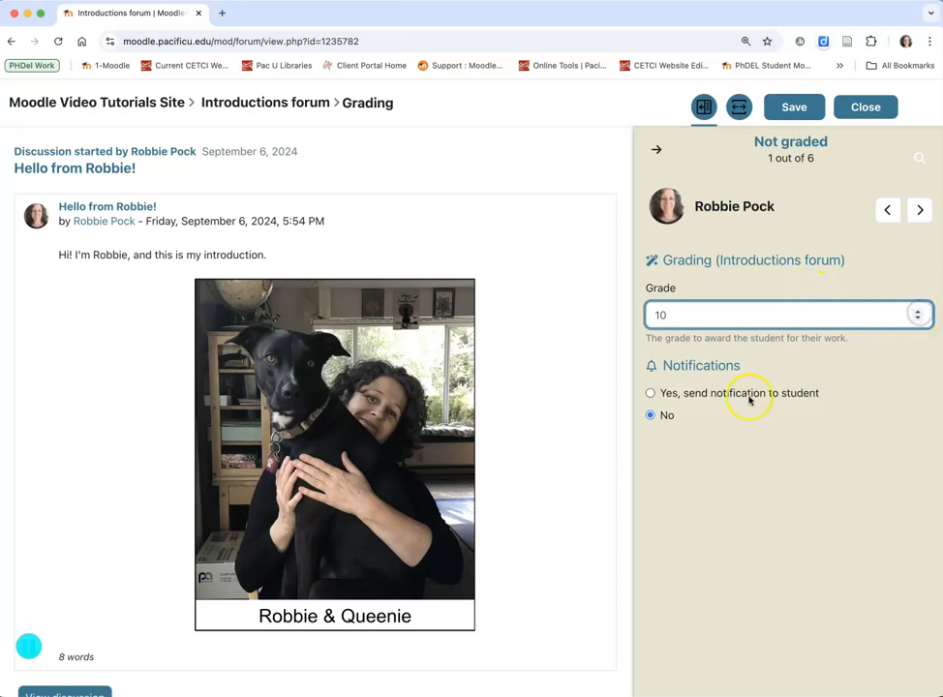
{"action": "left_click", "coordinate": [920, 210]}
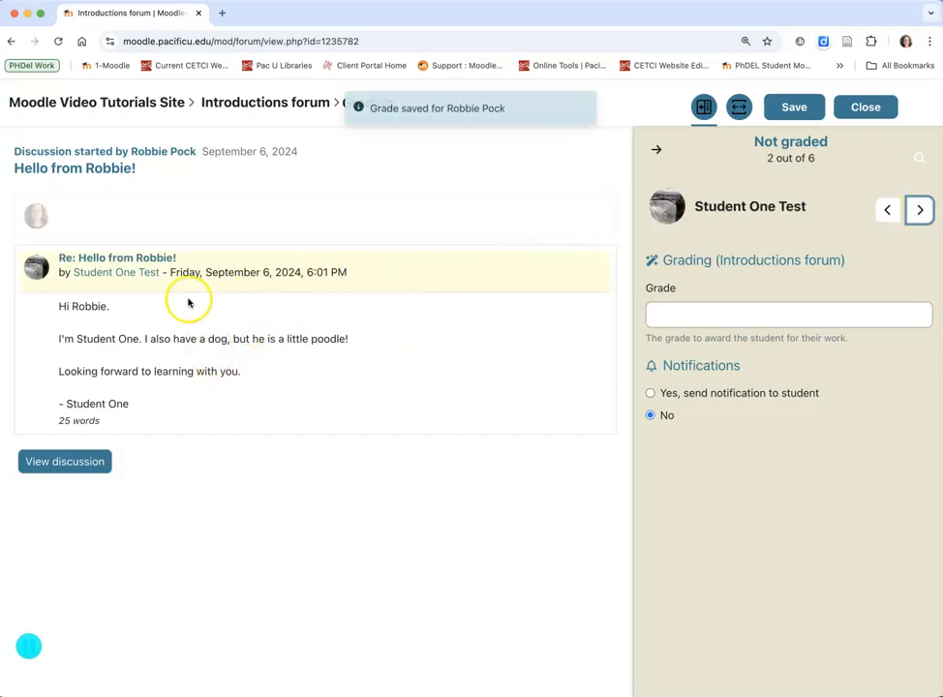
- Give the second participant a grade of 10 for the Introductions forum and advance to the third participant
{"action": "left_click", "coordinate": [714, 318]}
{"action": "type", "text": "10"}
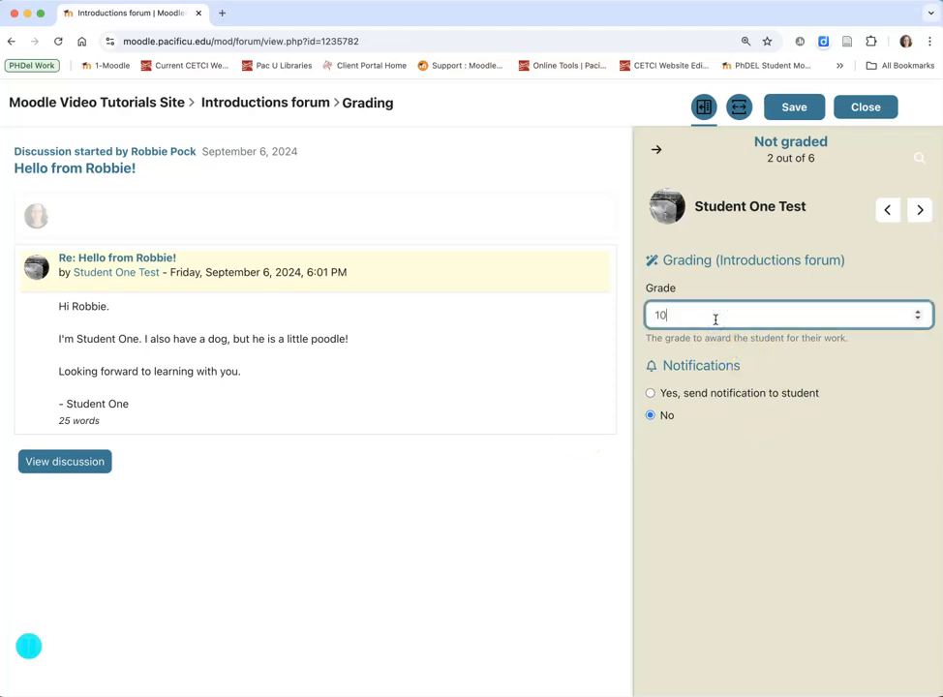
{"action": "left_click", "coordinate": [917, 209]}
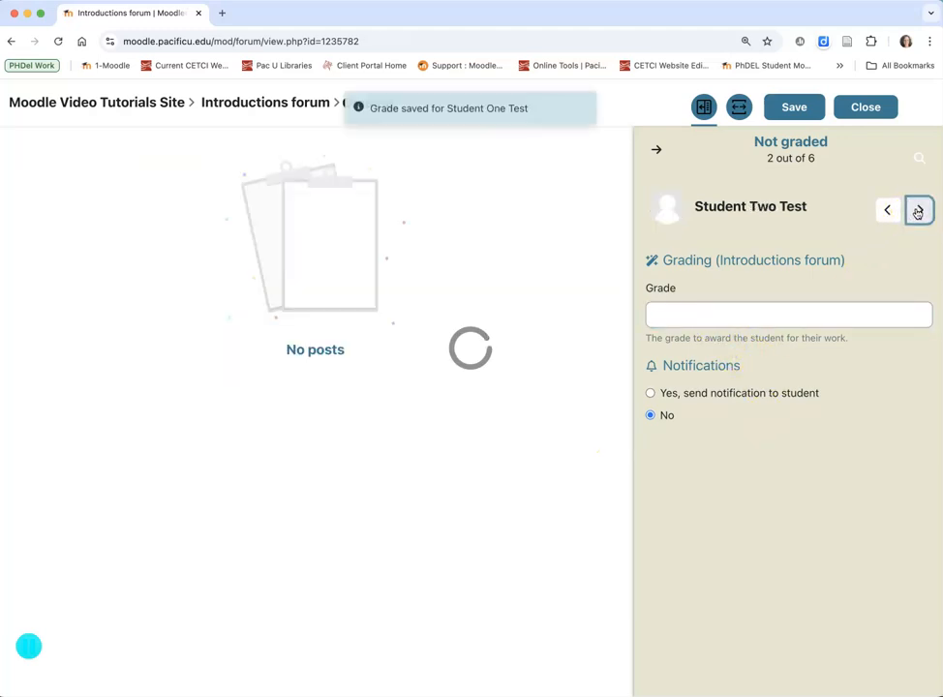
- Give the third participant, who has no posts, a grade of 0 and save the grading
{"action": "left_click", "coordinate": [697, 313]}
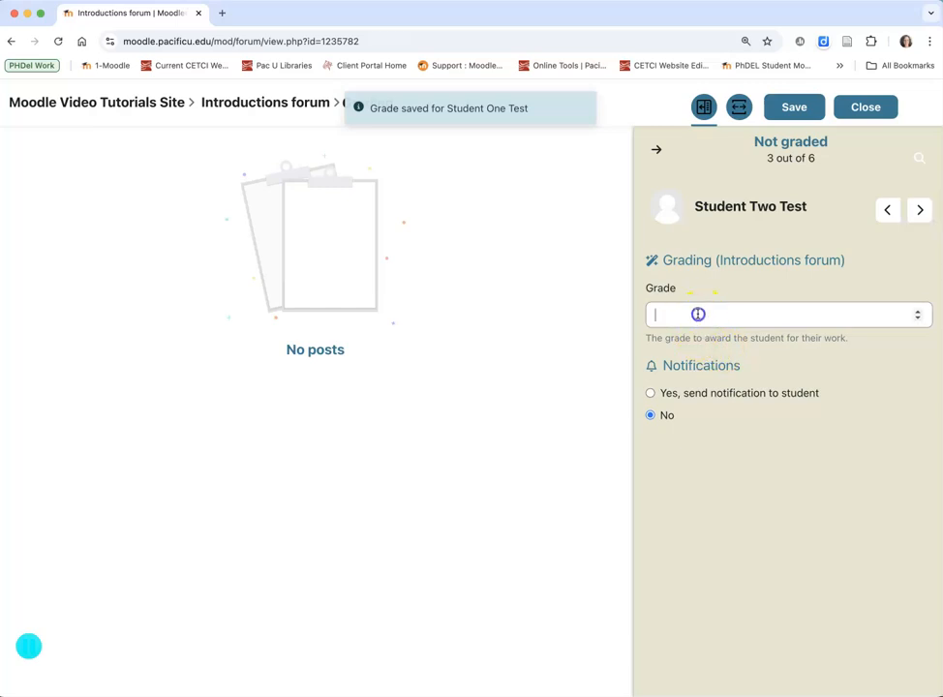
{"action": "type", "text": "0"}
{"action": "left_click", "coordinate": [918, 209]}
{"action": "left_click", "coordinate": [793, 111]}
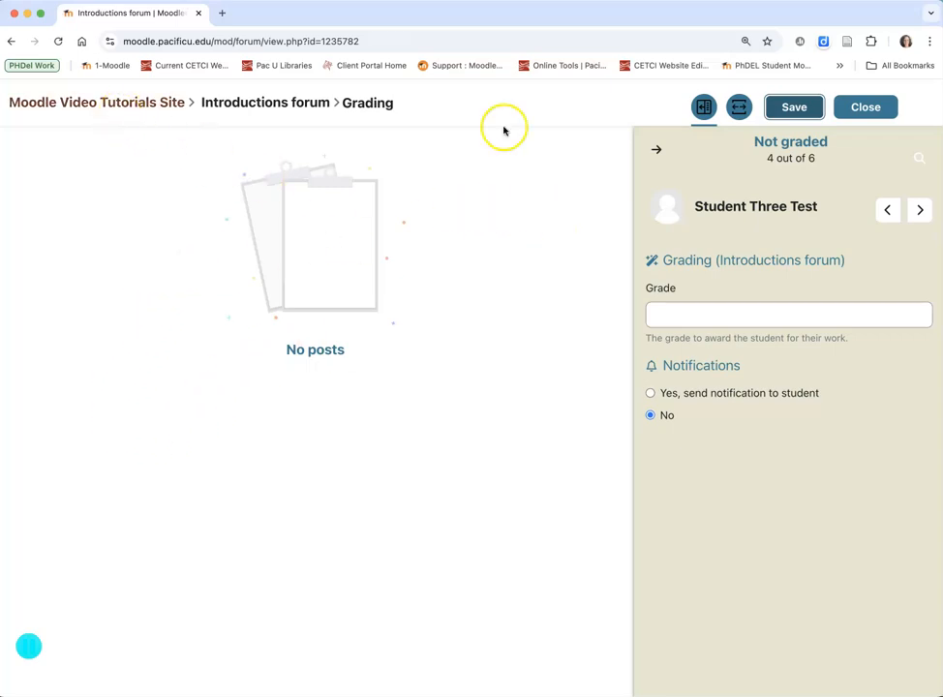
- Go back to the course page and open user grading for the "[post before Fri] On Joy - Discussion & Reflection" forum
{"action": "left_click", "coordinate": [158, 104]}
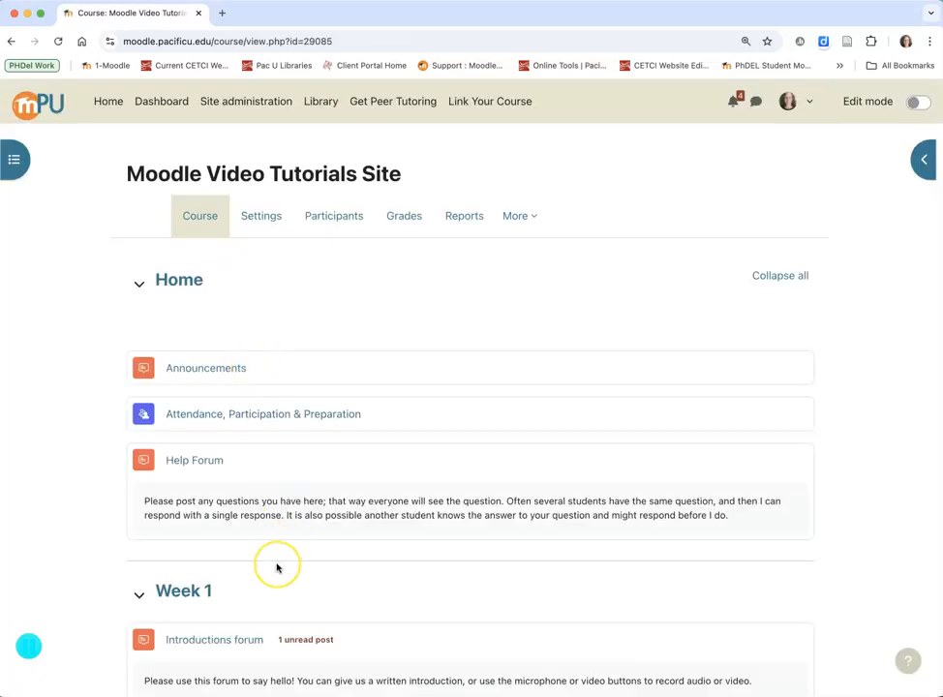
{"action": "scroll", "coordinate": [278, 558], "scroll_direction": "down", "scroll_amount": 2}
{"action": "scroll", "coordinate": [277, 569], "scroll_direction": "down", "scroll_amount": 2}
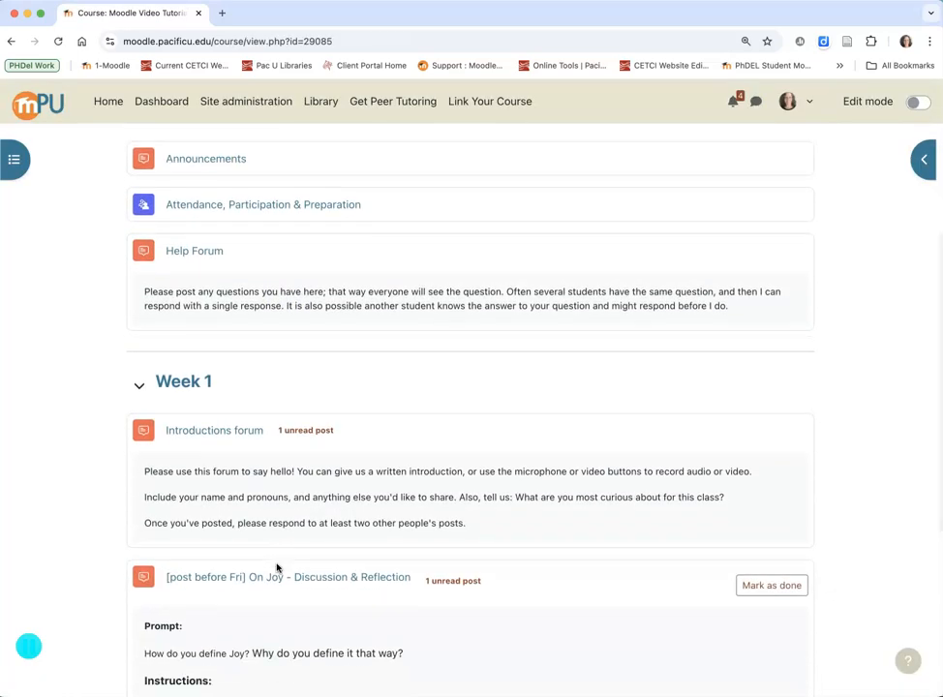
{"action": "scroll", "coordinate": [277, 569], "scroll_direction": "down", "scroll_amount": 4}
{"action": "scroll", "coordinate": [277, 567], "scroll_direction": "down", "scroll_amount": 2}
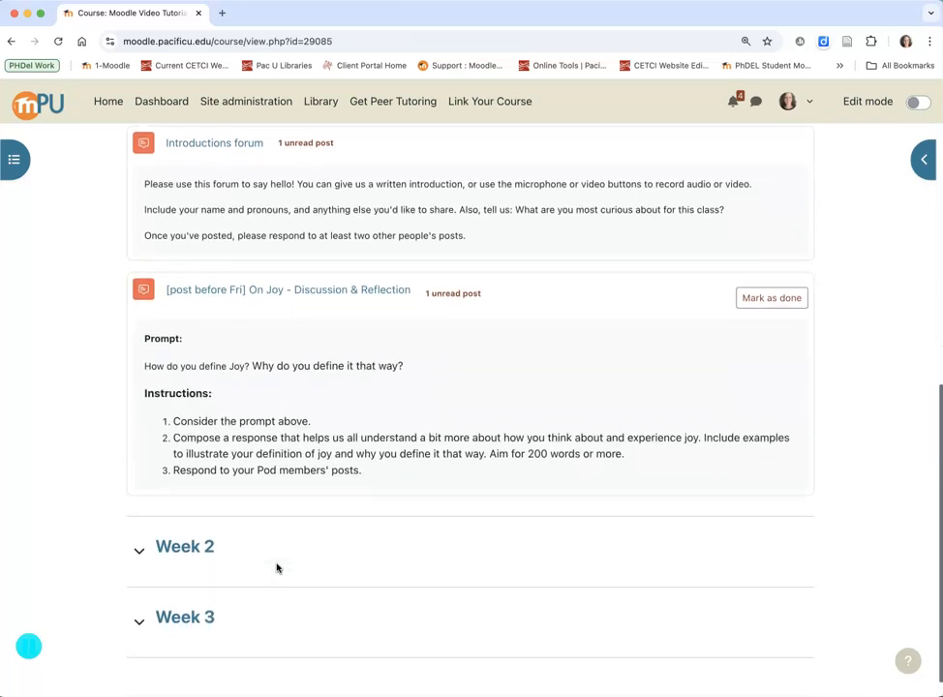
{"action": "left_click", "coordinate": [276, 296]}
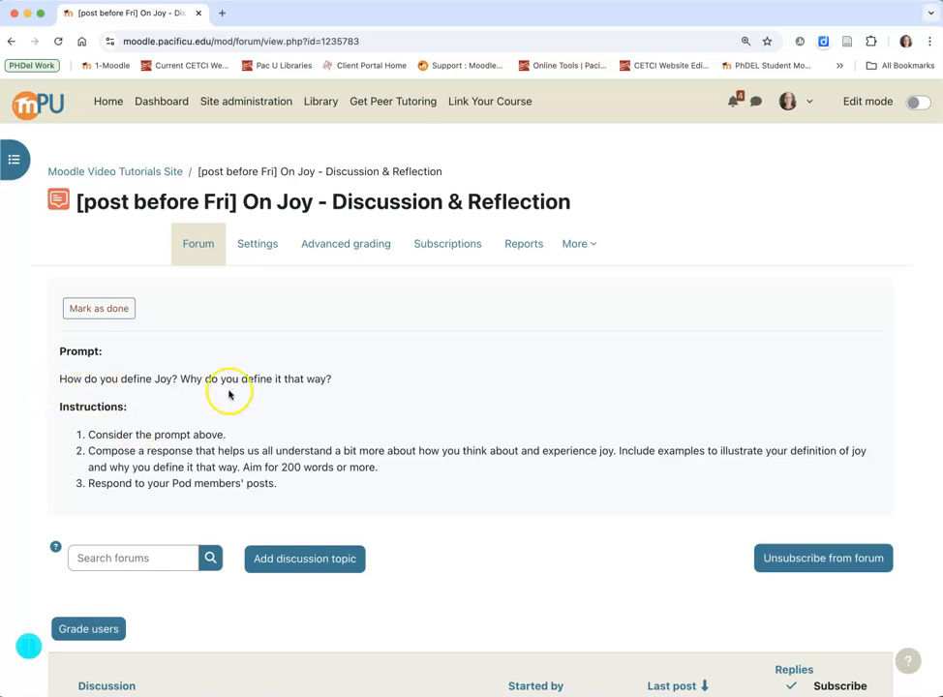
{"action": "scroll", "coordinate": [338, 497], "scroll_direction": "down", "scroll_amount": 2}
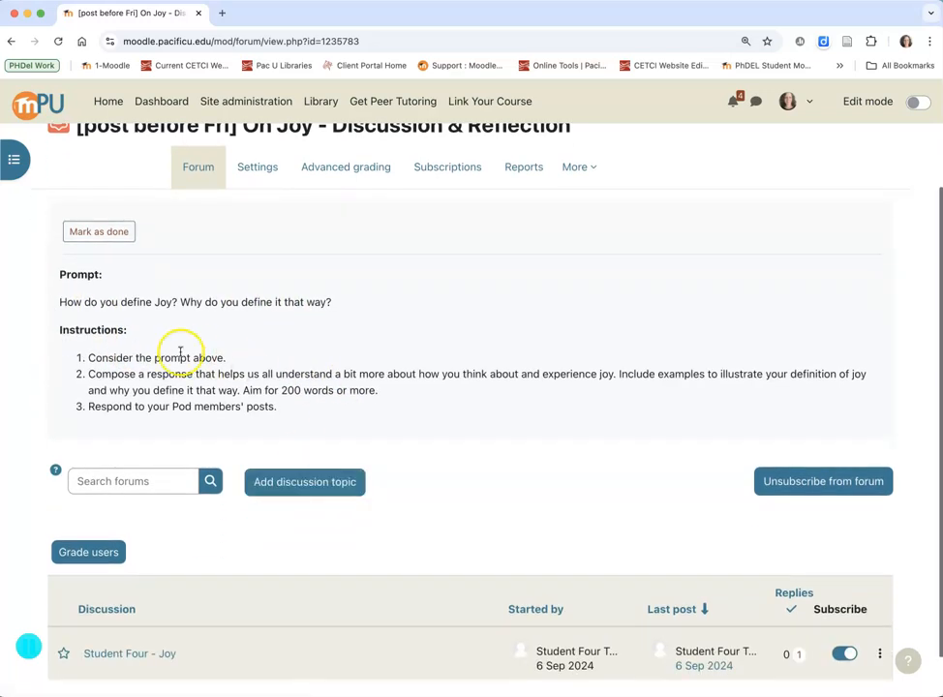
{"action": "scroll", "coordinate": [235, 555], "scroll_direction": "down", "scroll_amount": 1}
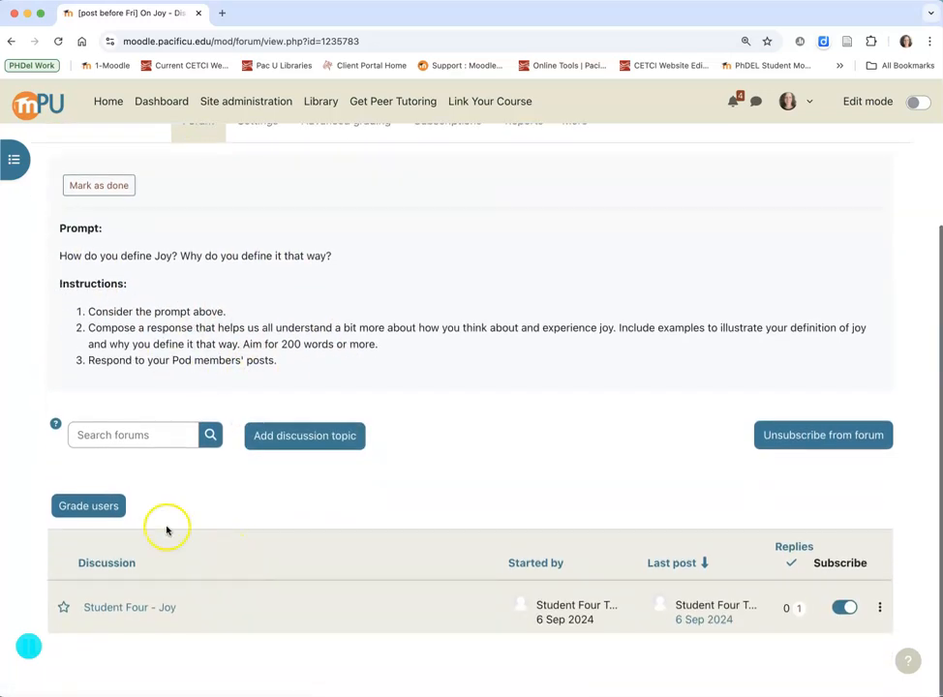
{"action": "left_click", "coordinate": [85, 506]}
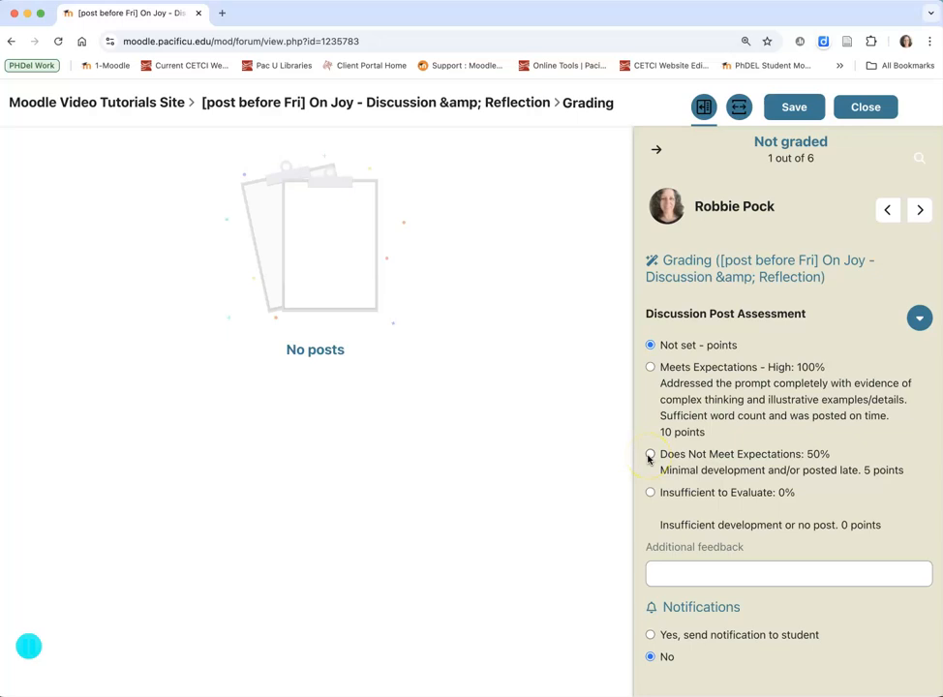
- Rate the first participant "Does Not Meet Expectations: 50%" with the additional feedback "why not", and save the grade
{"action": "left_click", "coordinate": [650, 366]}
{"action": "left_click", "coordinate": [650, 454]}
{"action": "left_click", "coordinate": [684, 568]}
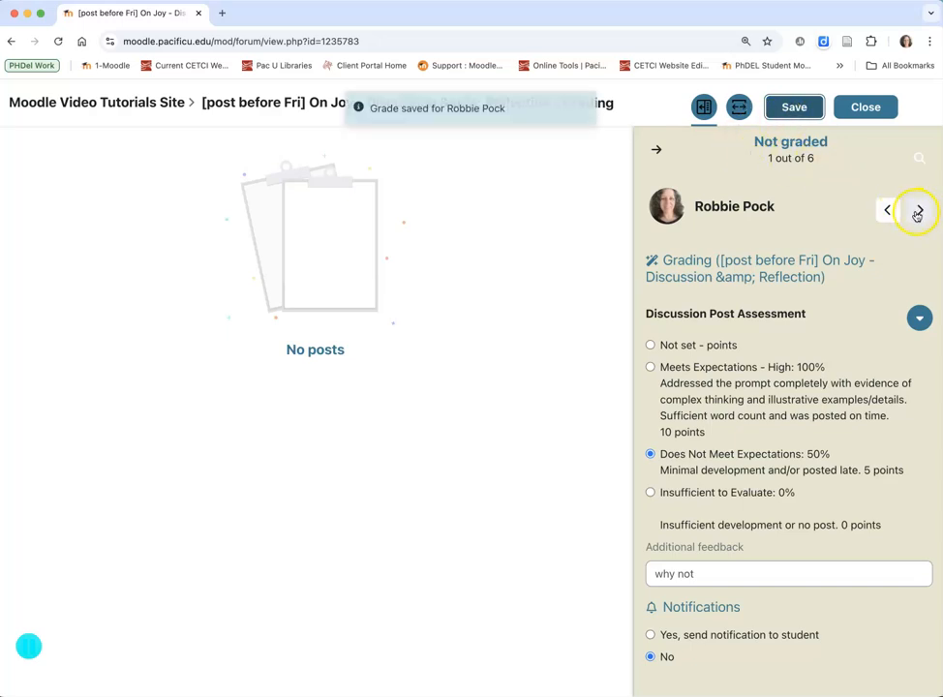
- Leave grading and reopen the On Joy - Discussion & Reflection forum from the course page to its list of discussions
{"action": "left_click", "coordinate": [135, 107]}
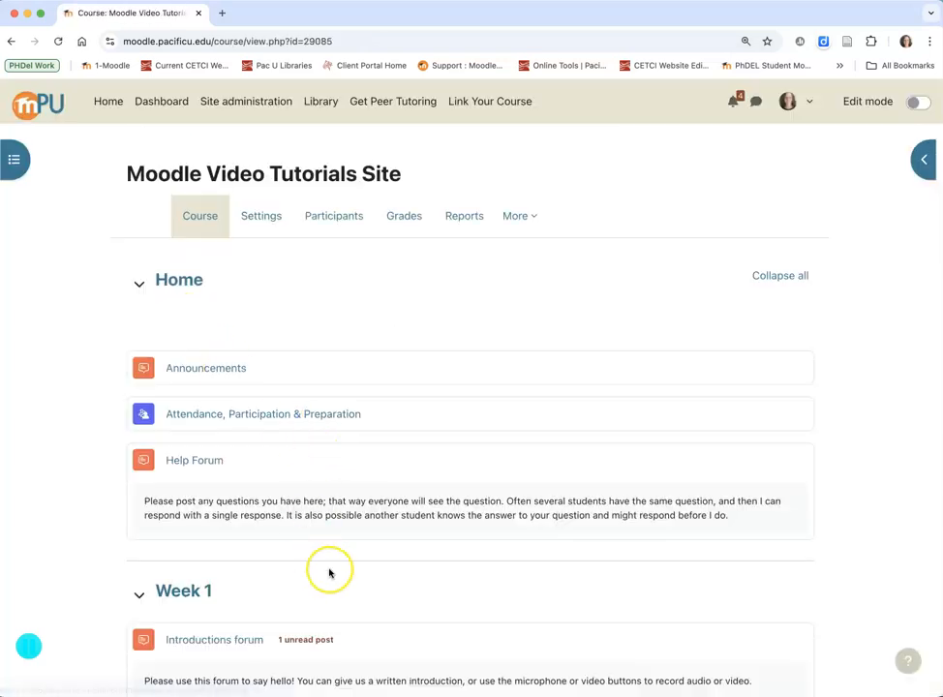
{"action": "scroll", "coordinate": [329, 573], "scroll_direction": "down", "scroll_amount": 4}
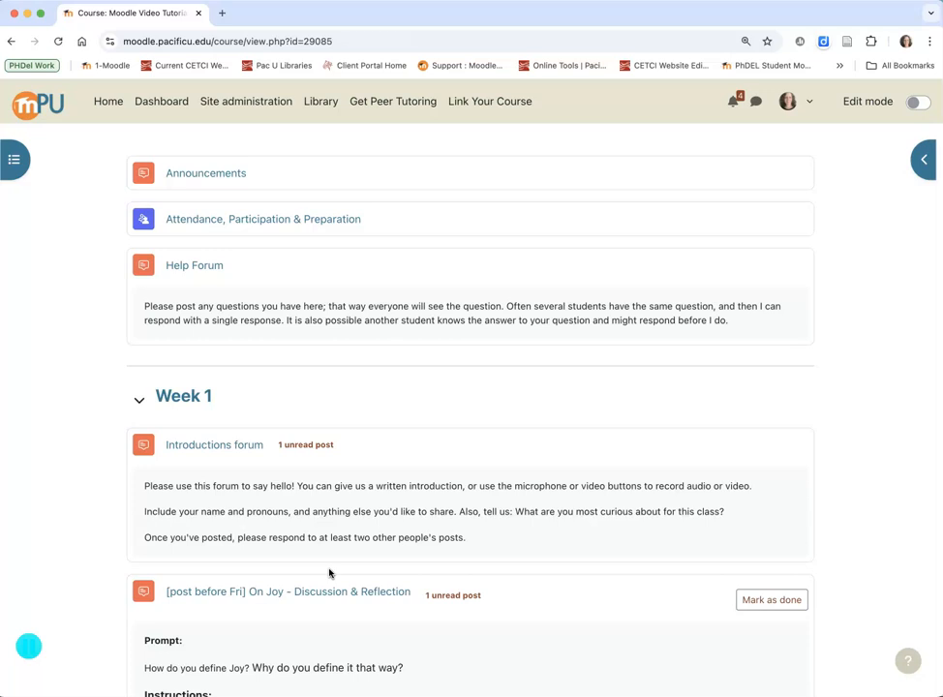
{"action": "scroll", "coordinate": [329, 573], "scroll_direction": "down", "scroll_amount": 5}
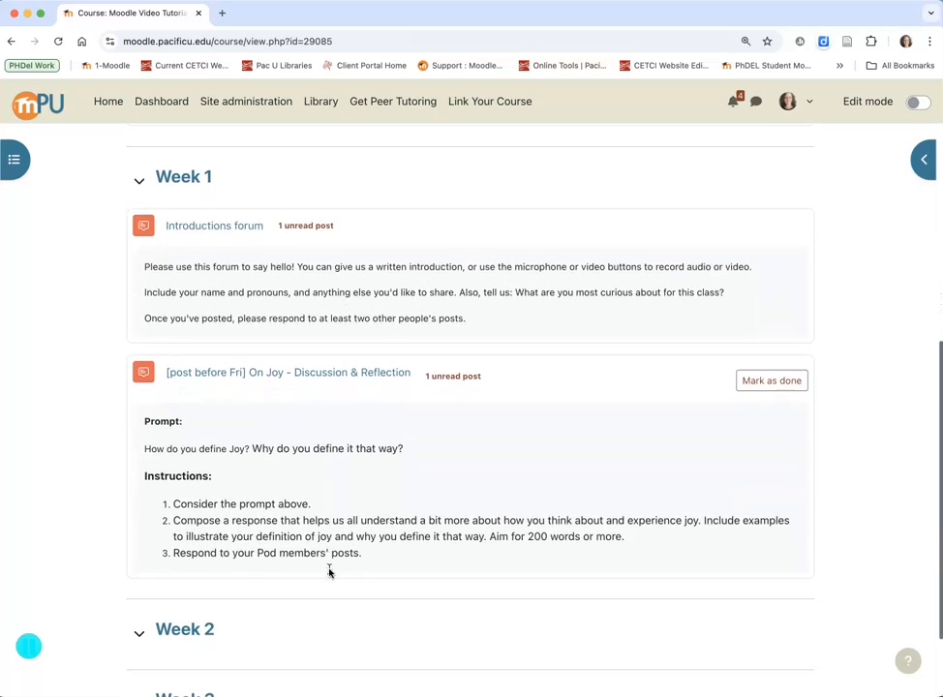
{"action": "left_click", "coordinate": [308, 348]}
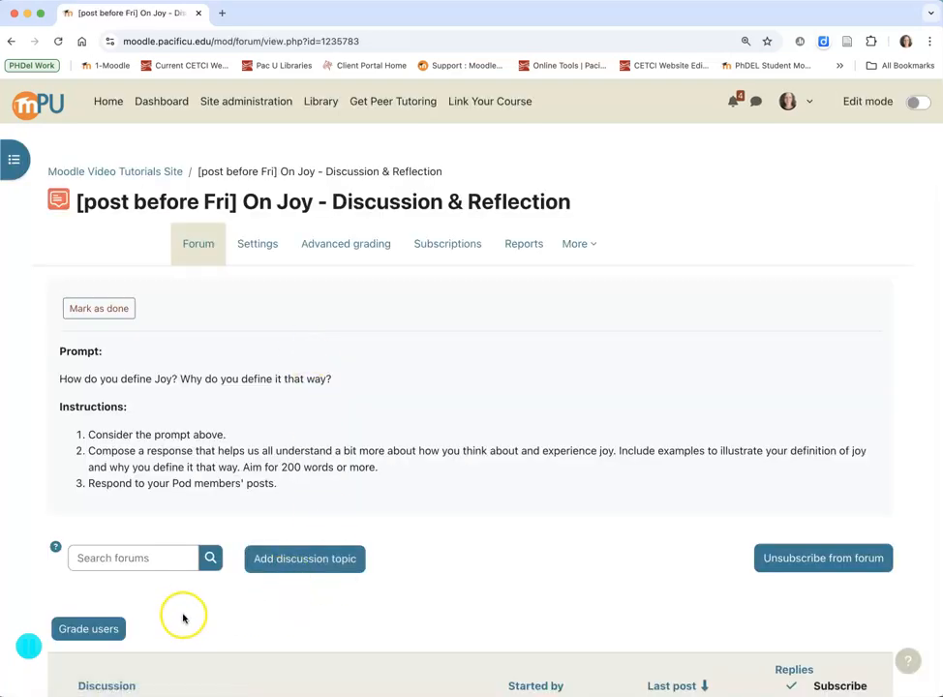
{"action": "scroll", "coordinate": [233, 527], "scroll_direction": "down", "scroll_amount": 3}
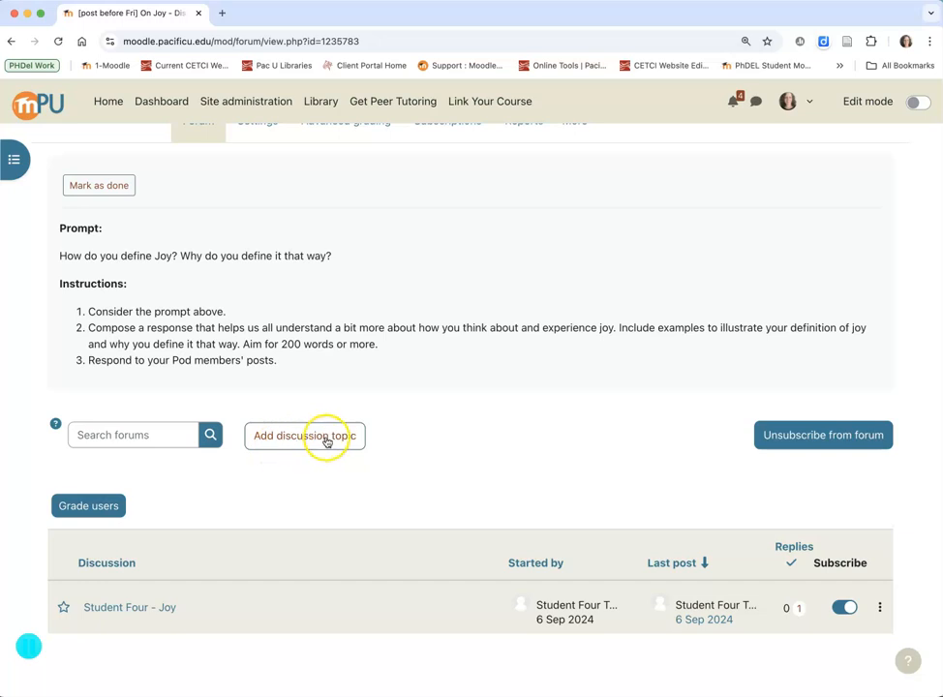
{"action": "left_click", "coordinate": [306, 439]}
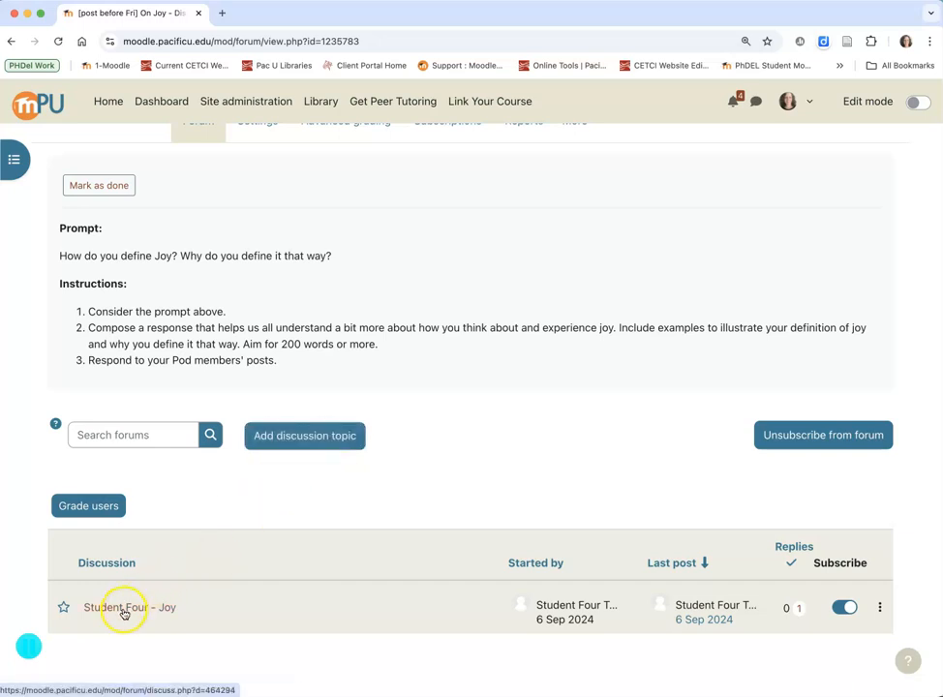
{"action": "left_click", "coordinate": [865, 463]}
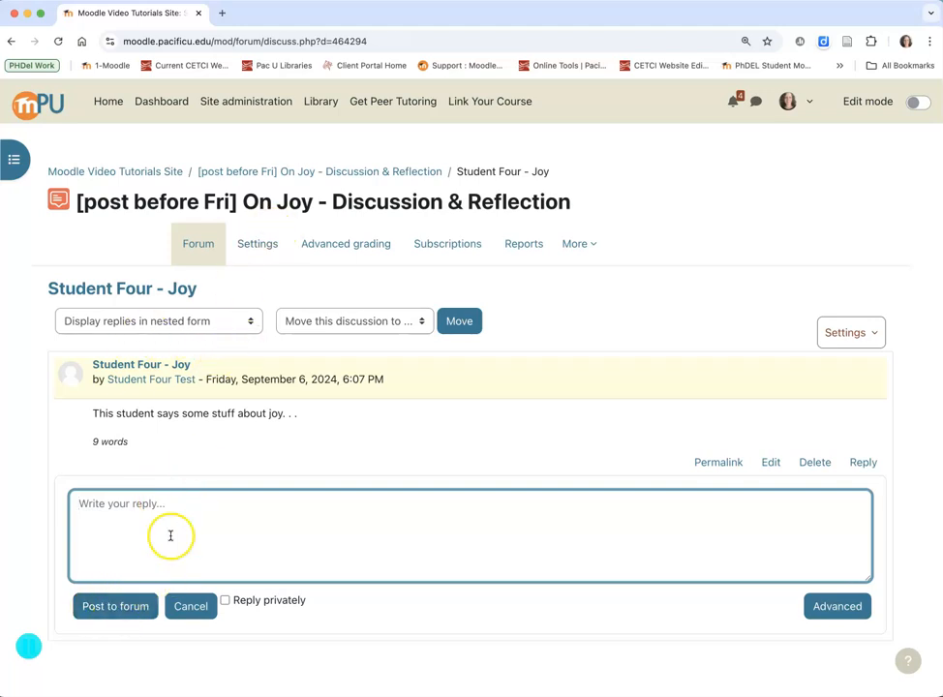
{"action": "left_click", "coordinate": [198, 242]}
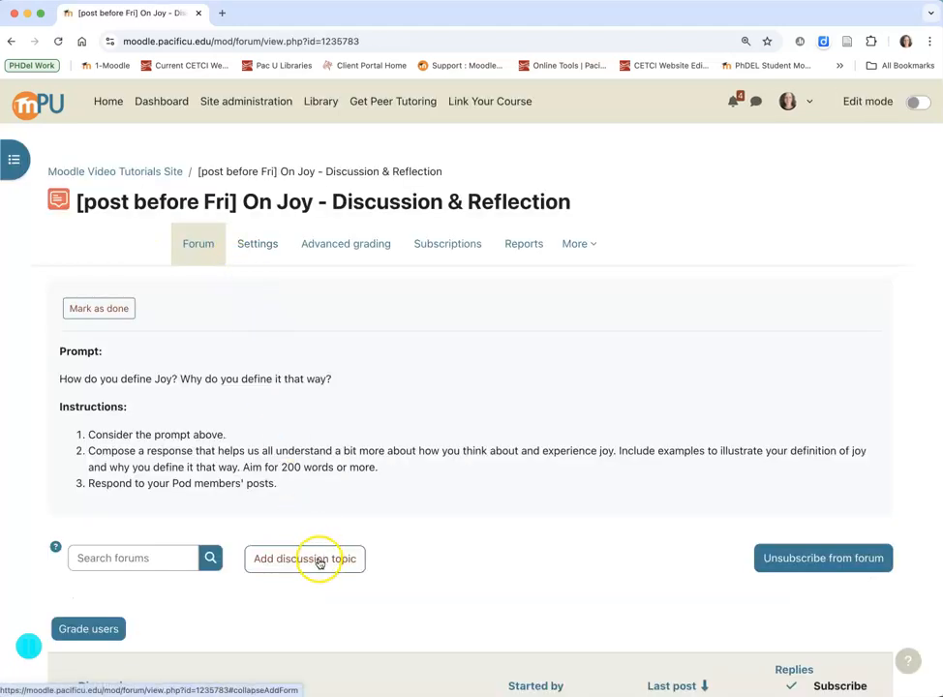
- Start a new discussion topic in the On Joy forum, entering the teacher's name as both subject and message
{"action": "left_click", "coordinate": [316, 560]}
{"action": "left_click", "coordinate": [418, 390]}
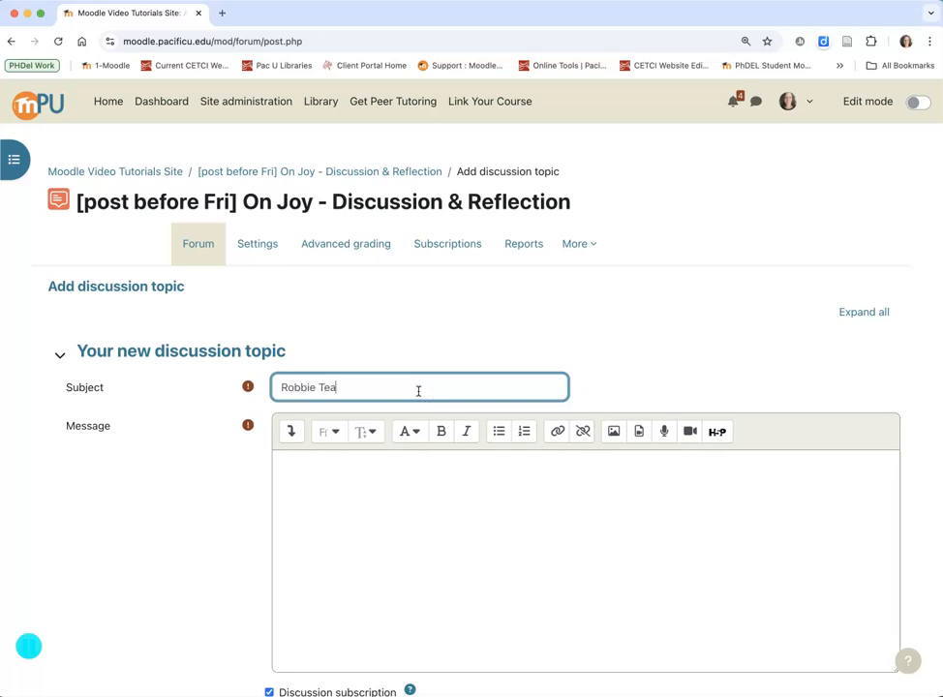
{"action": "left_click", "coordinate": [440, 468]}
{"action": "type", "text": "Robbie Teacher"}
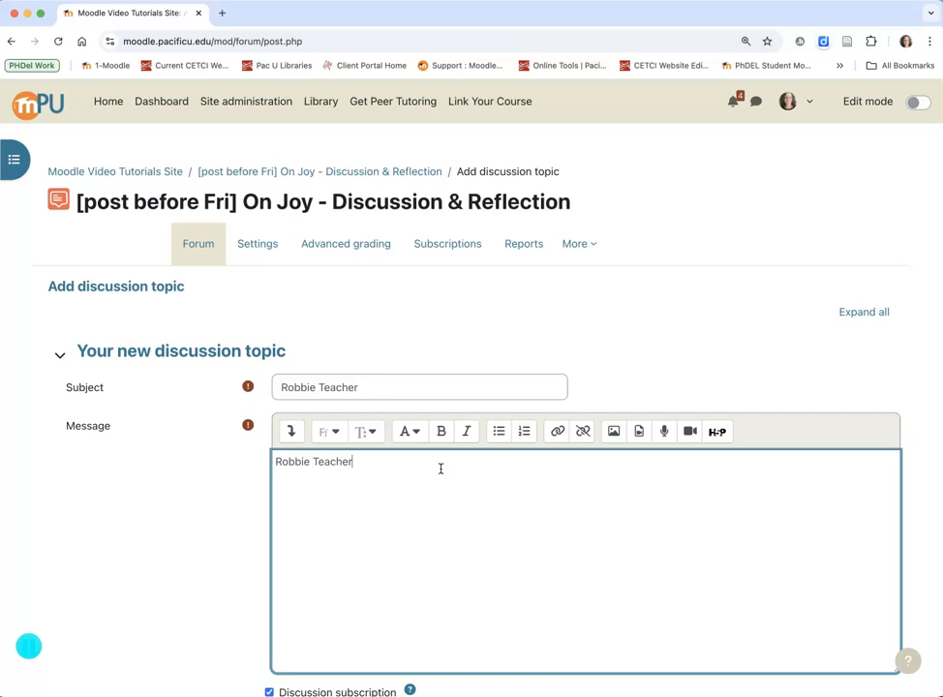
- Enable sending forum post notifications with no editing-time delay and post the topic to the forum
{"action": "scroll", "coordinate": [440, 468], "scroll_direction": "down", "scroll_amount": 5}
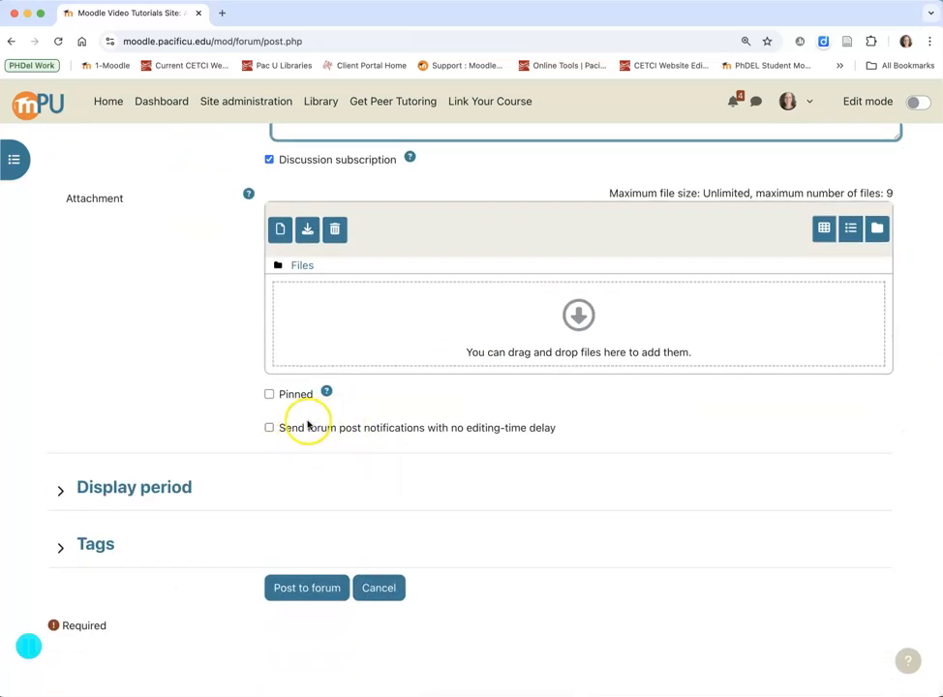
{"action": "left_click", "coordinate": [276, 428]}
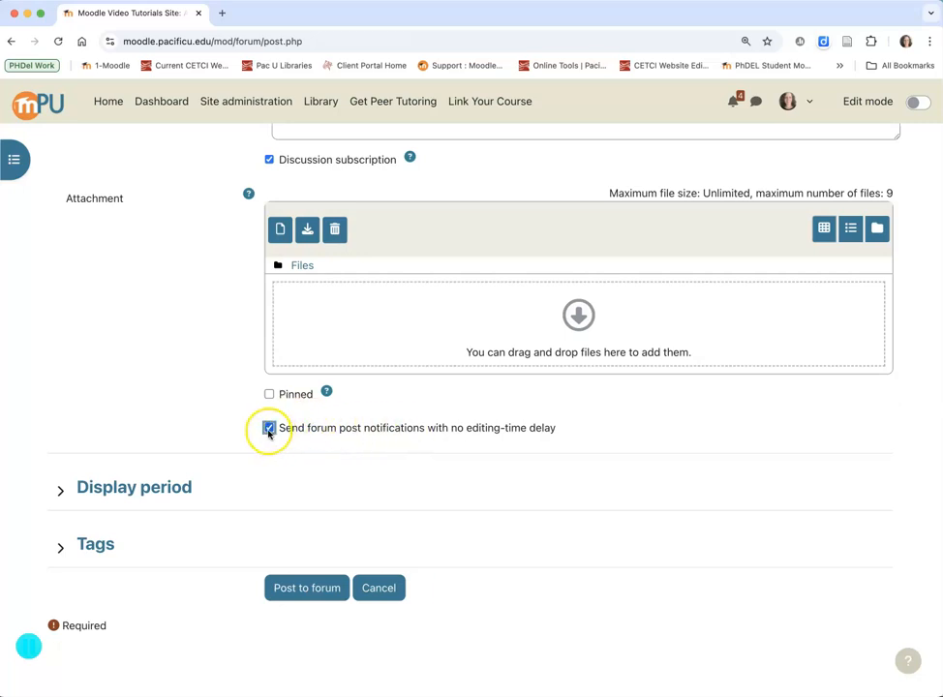
{"action": "left_click", "coordinate": [303, 587]}
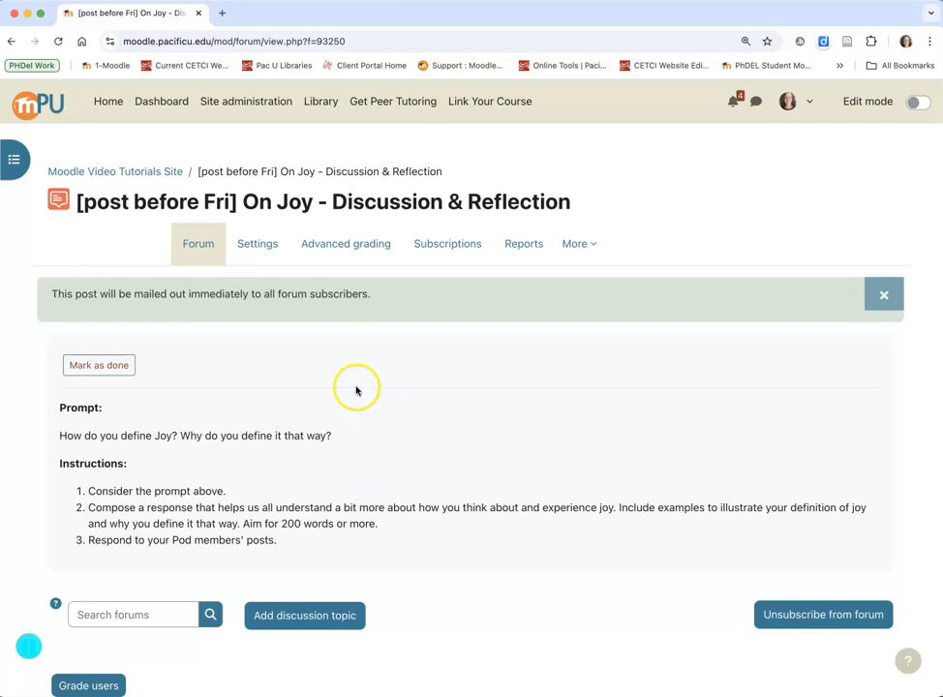
- Return to the Moodle Video Tutorials Site course page and turn on edit mode
{"action": "left_click", "coordinate": [152, 173]}
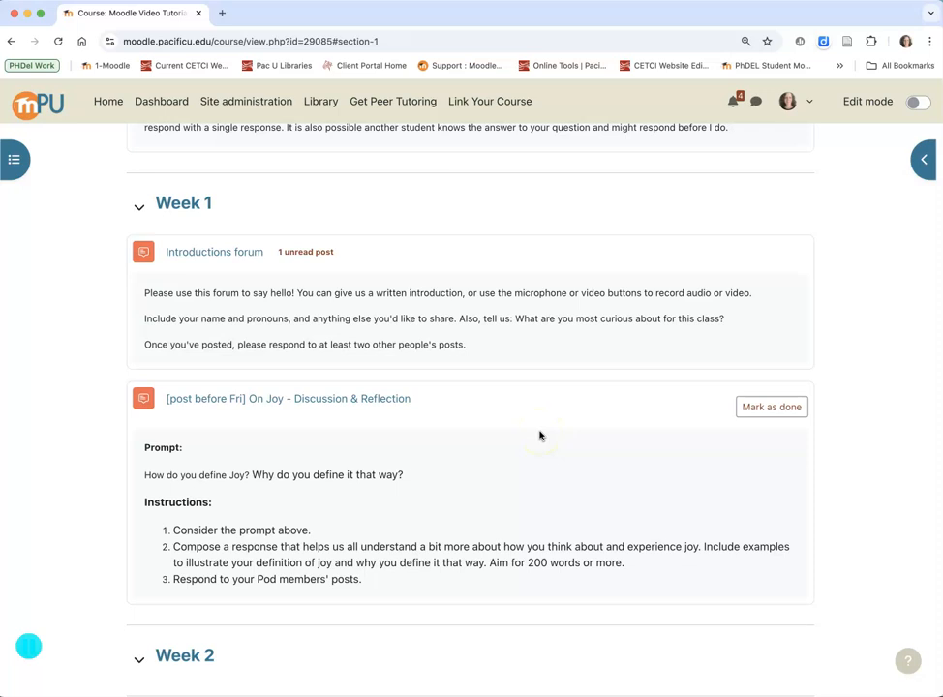
{"action": "scroll", "coordinate": [540, 436], "scroll_direction": "up", "scroll_amount": 5}
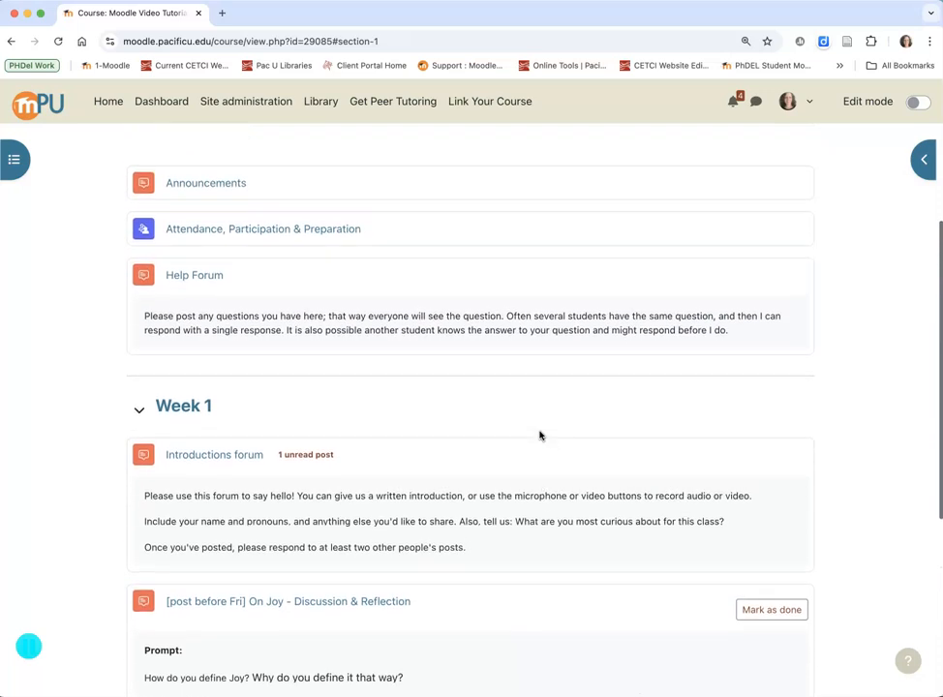
{"action": "scroll", "coordinate": [540, 435], "scroll_direction": "up", "scroll_amount": 1}
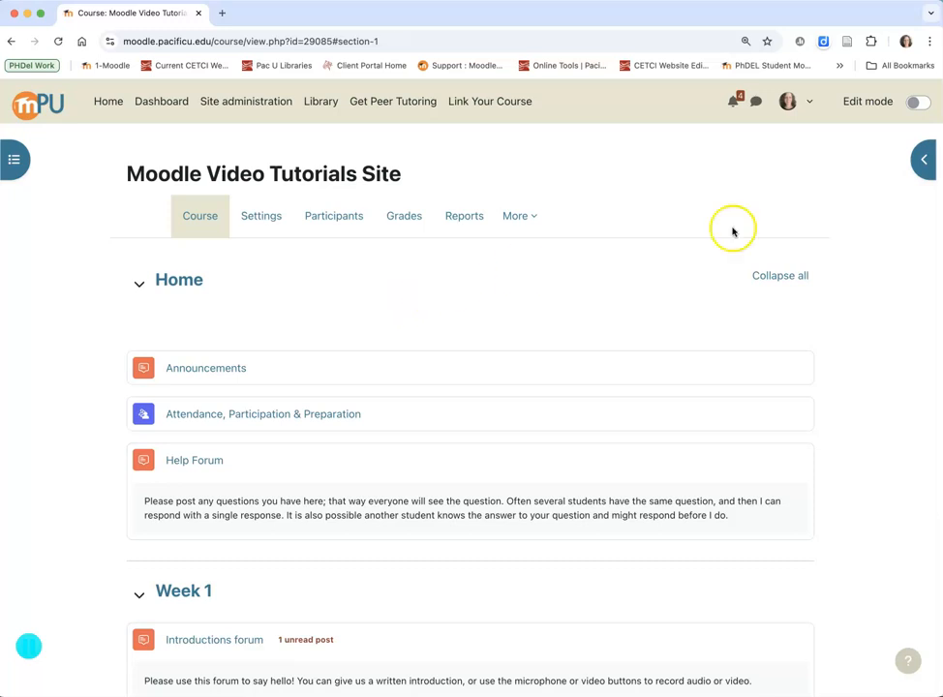
{"action": "left_click", "coordinate": [915, 104]}
- Add a forum to Week 2 named "Week 2 Discussion of Readings" with description lines "Prompt", "Task" and "Submission/Engagement expectations"
{"action": "scroll", "coordinate": [539, 529], "scroll_direction": "down", "scroll_amount": 1}
{"action": "scroll", "coordinate": [538, 528], "scroll_direction": "down", "scroll_amount": 10}
{"action": "scroll", "coordinate": [538, 529], "scroll_direction": "down", "scroll_amount": 5}
{"action": "left_click", "coordinate": [249, 412]}
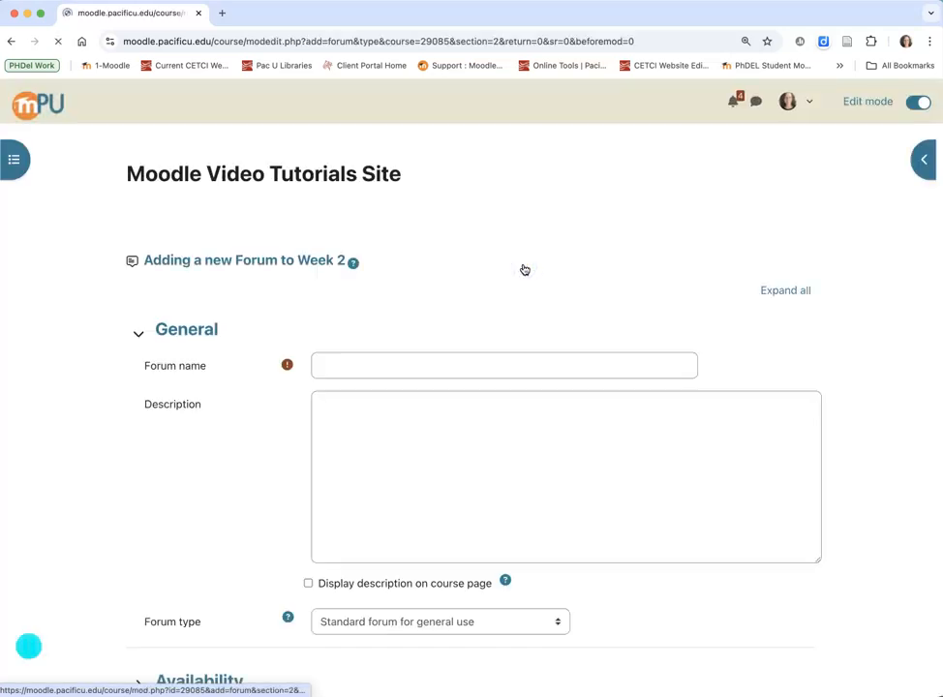
{"action": "left_click", "coordinate": [411, 364]}
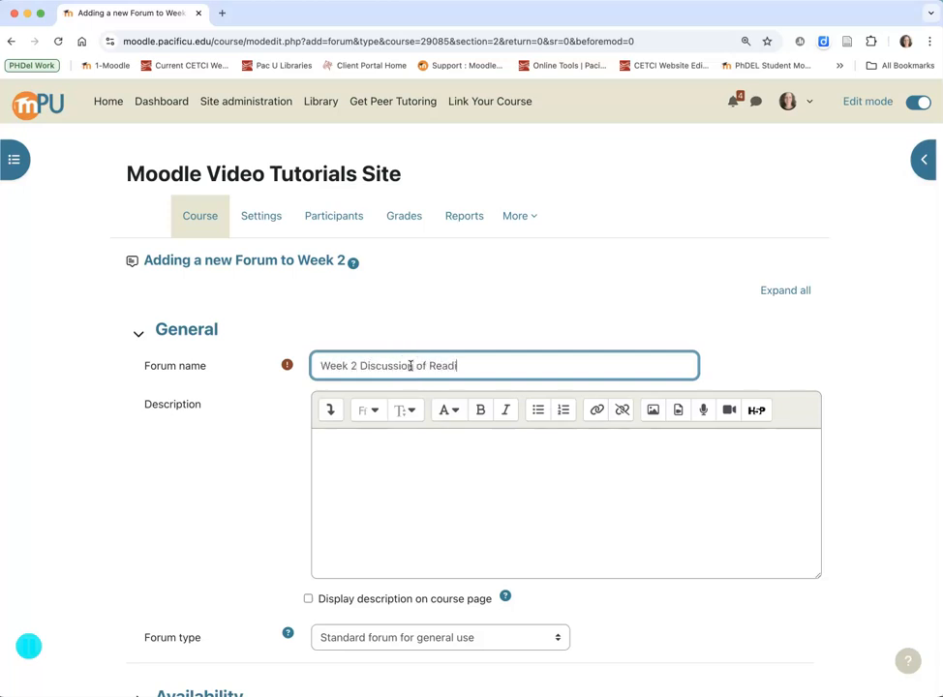
{"action": "left_click", "coordinate": [409, 481]}
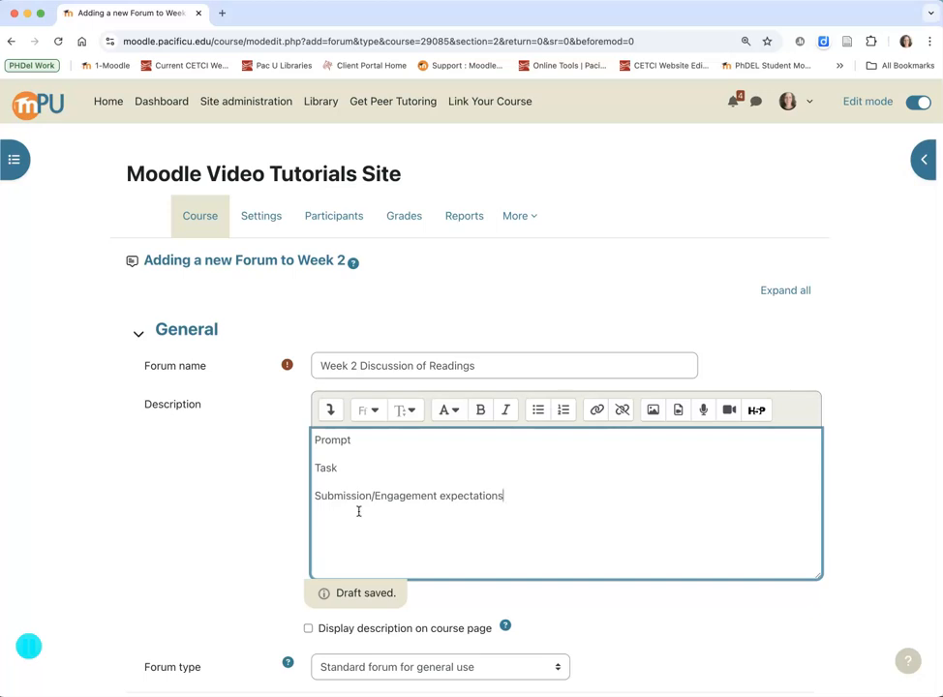
- Set the new forum's whole forum grading to the Point type with a maximum grade of 20
{"action": "scroll", "coordinate": [358, 511], "scroll_direction": "down", "scroll_amount": 8}
{"action": "scroll", "coordinate": [359, 515], "scroll_direction": "down", "scroll_amount": 2}
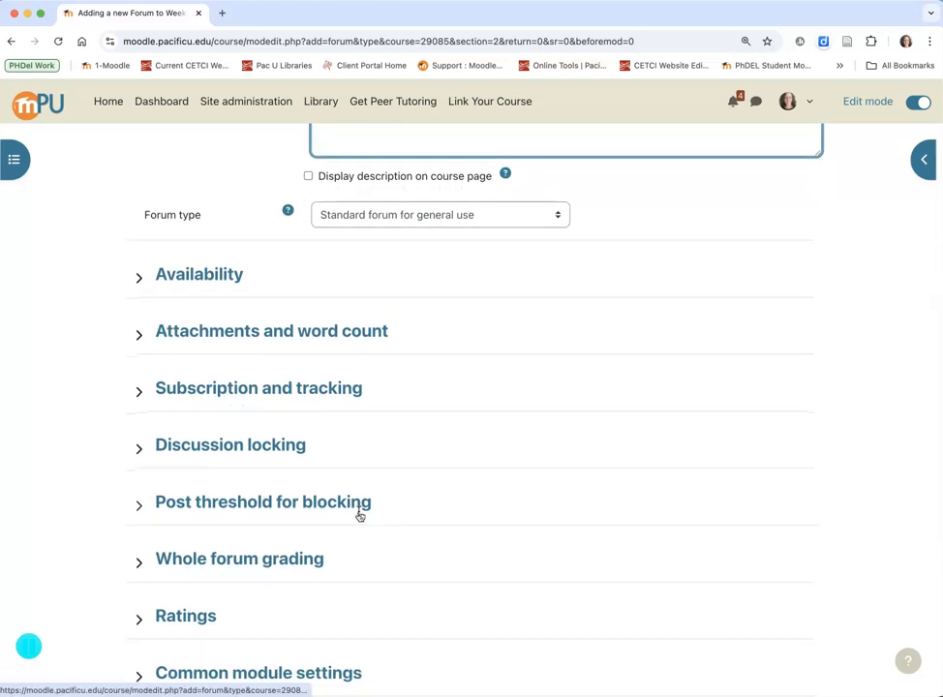
{"action": "scroll", "coordinate": [359, 515], "scroll_direction": "down", "scroll_amount": 1}
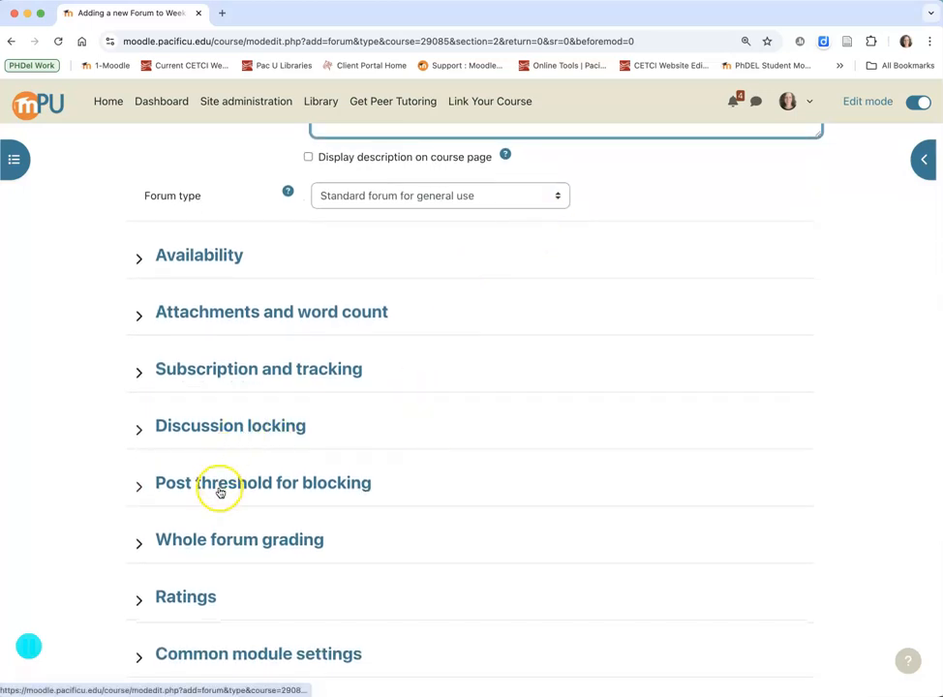
{"action": "scroll", "coordinate": [220, 493], "scroll_direction": "down", "scroll_amount": 3}
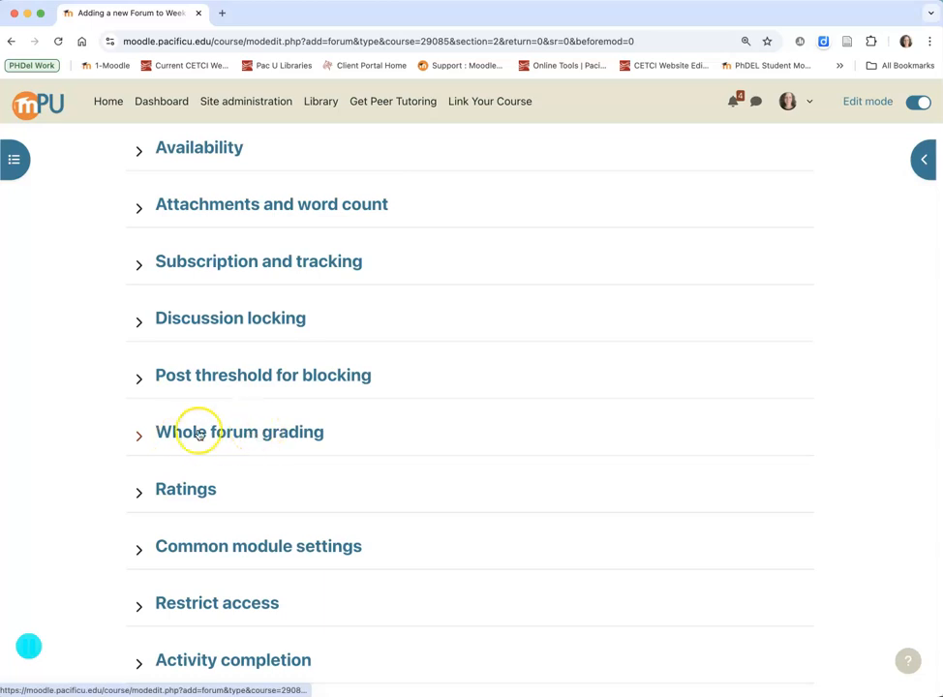
{"action": "left_click", "coordinate": [203, 432]}
{"action": "left_click", "coordinate": [377, 492]}
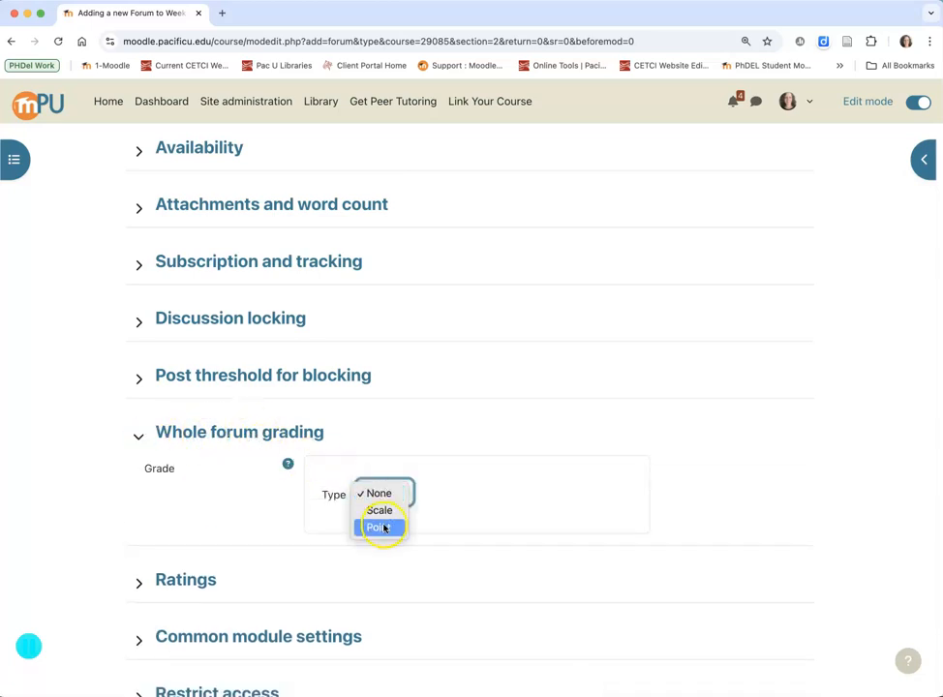
{"action": "left_click", "coordinate": [384, 528]}
{"action": "scroll", "coordinate": [244, 522], "scroll_direction": "down", "scroll_amount": 4}
{"action": "left_click_drag", "start_coordinate": [360, 389], "coordinate": [337, 389]}
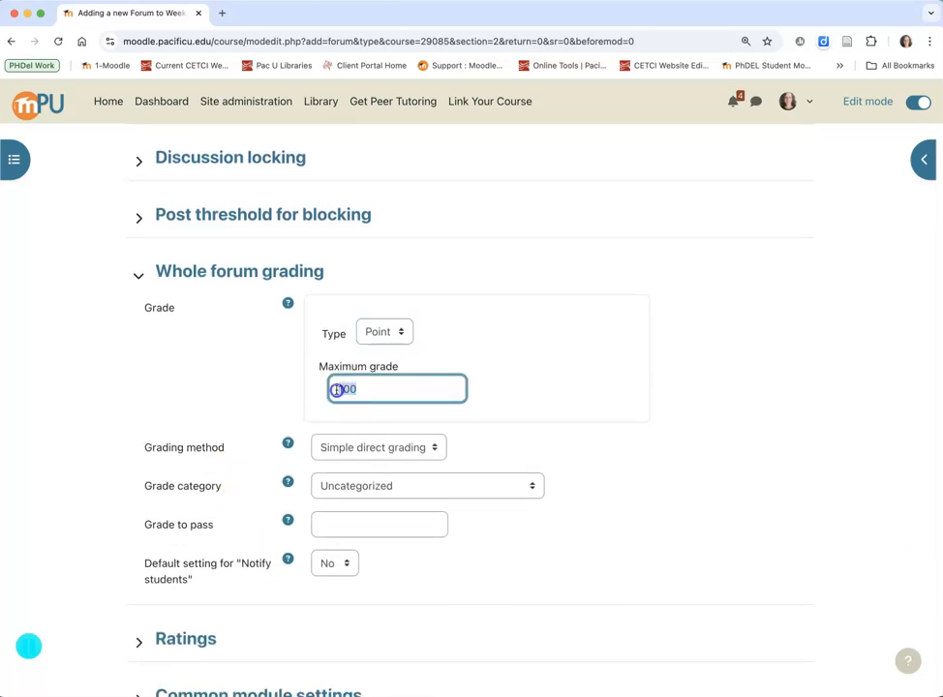
- Review the available grading methods and assign the forum to the Homework grade category
{"action": "left_click", "coordinate": [366, 448]}
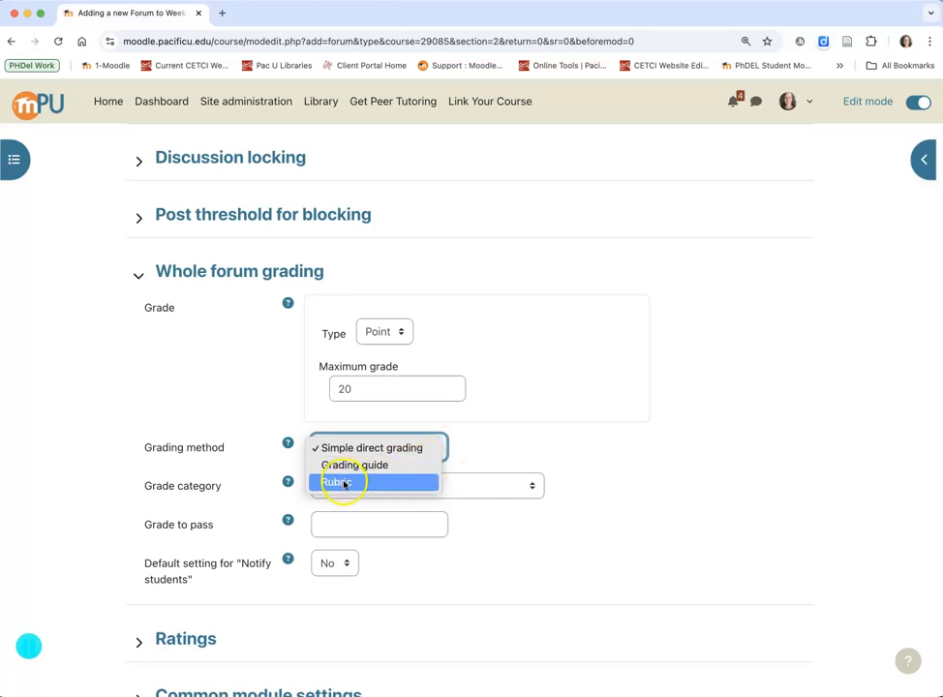
{"action": "left_click", "coordinate": [465, 450]}
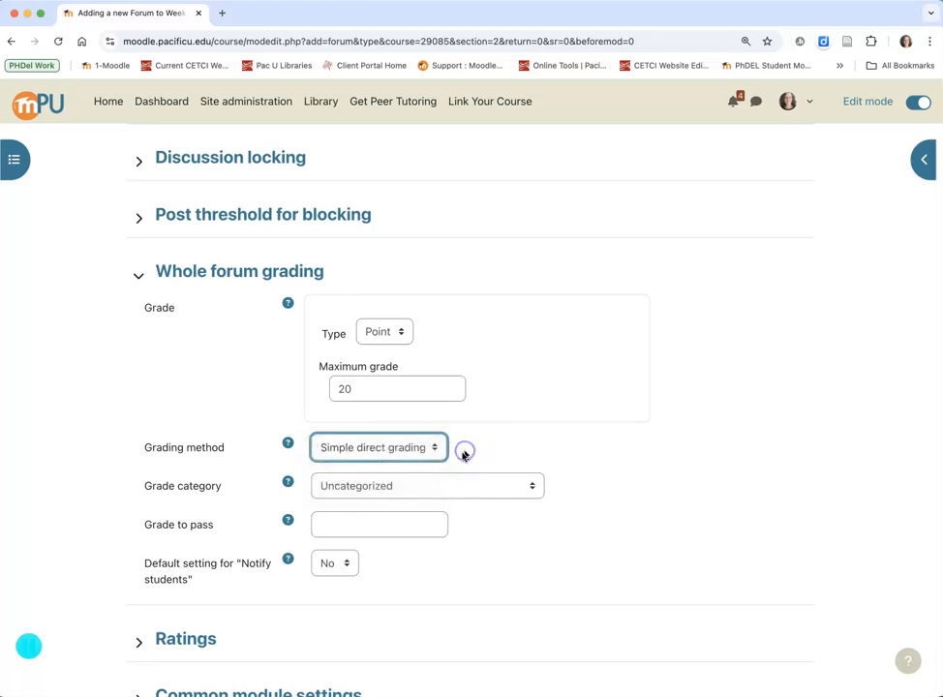
{"action": "left_click", "coordinate": [386, 486]}
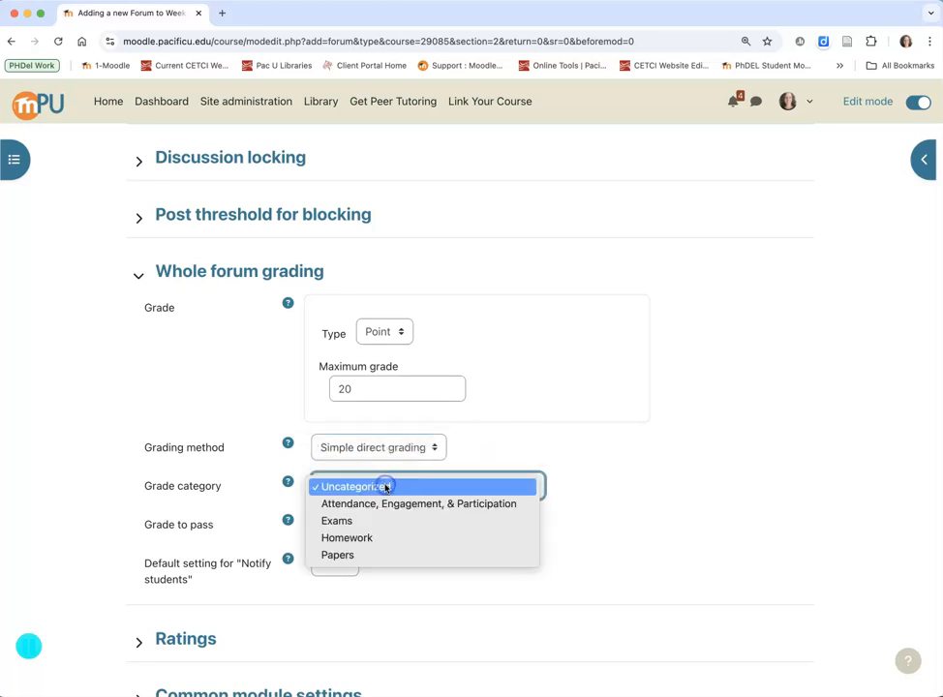
{"action": "left_click", "coordinate": [368, 537]}
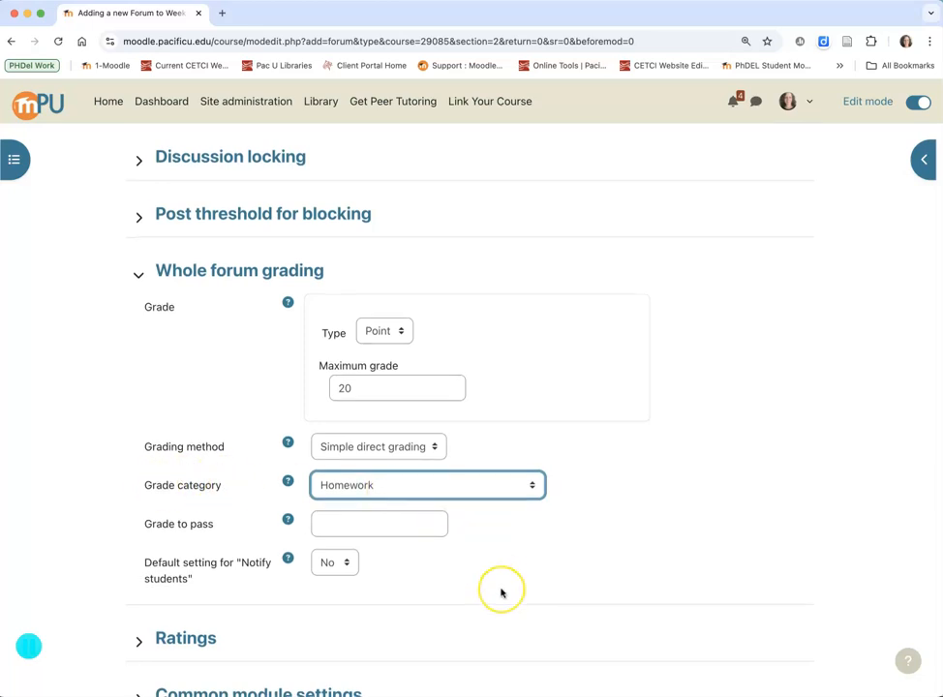
- Set the forum's completion tracking to "Show activity as complete when conditions are met"
{"action": "scroll", "coordinate": [500, 591], "scroll_direction": "down", "scroll_amount": 5}
{"action": "left_click", "coordinate": [269, 399]}
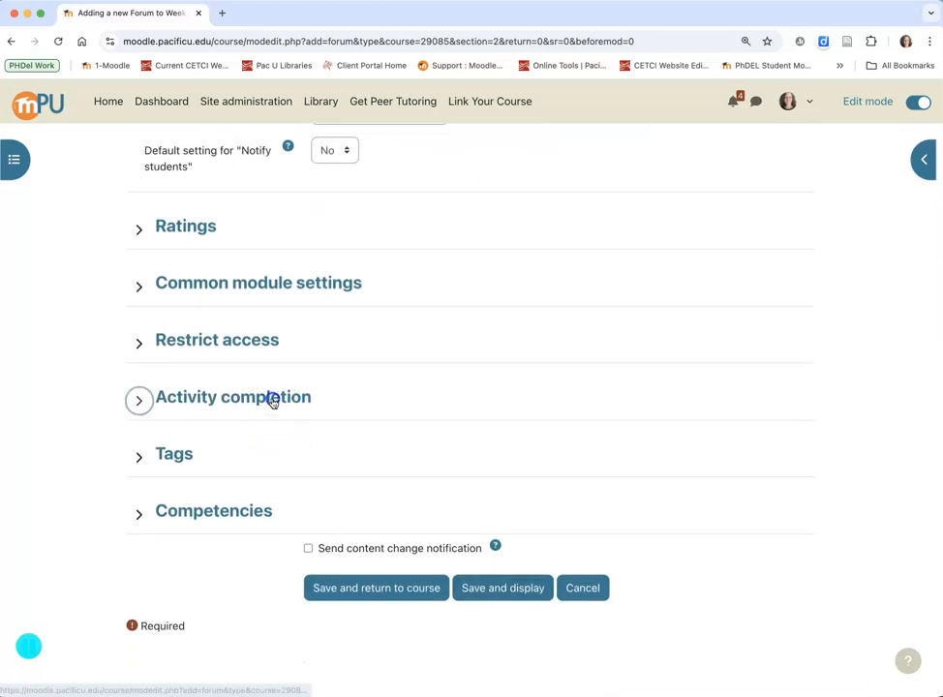
{"action": "left_click", "coordinate": [475, 434]}
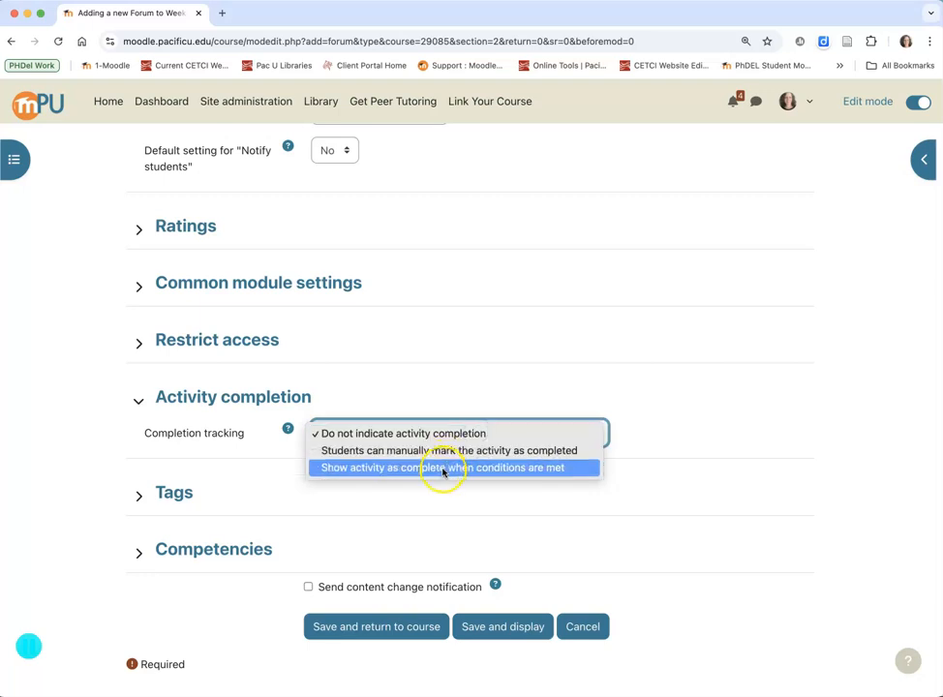
{"action": "left_click", "coordinate": [444, 468]}
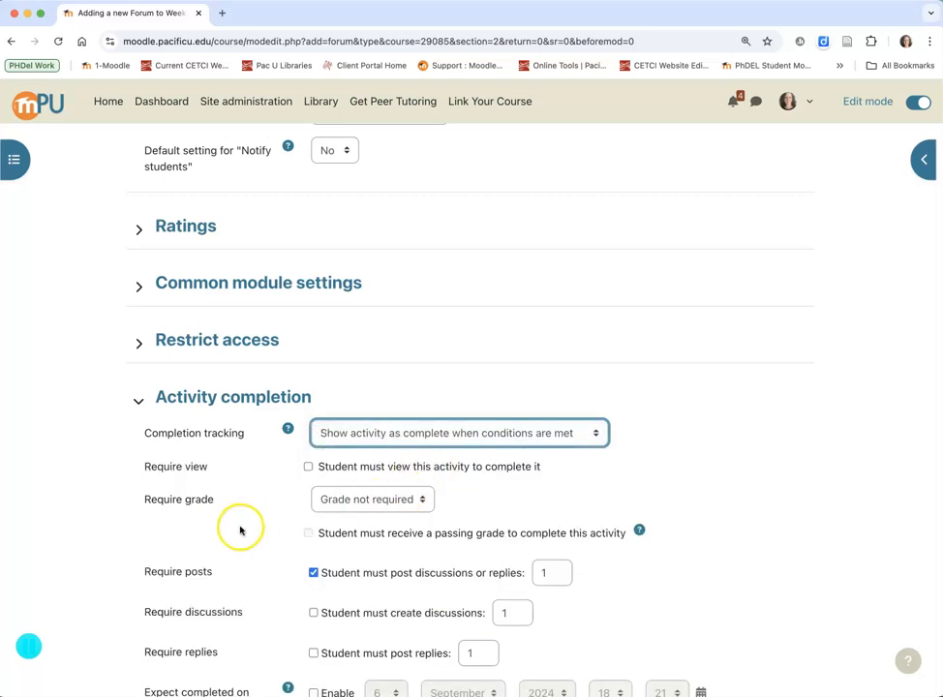
- Require students to create 1 discussion and post 2 replies, and disable the combined discussions-or-replies requirement
{"action": "scroll", "coordinate": [422, 543], "scroll_direction": "down", "scroll_amount": 4}
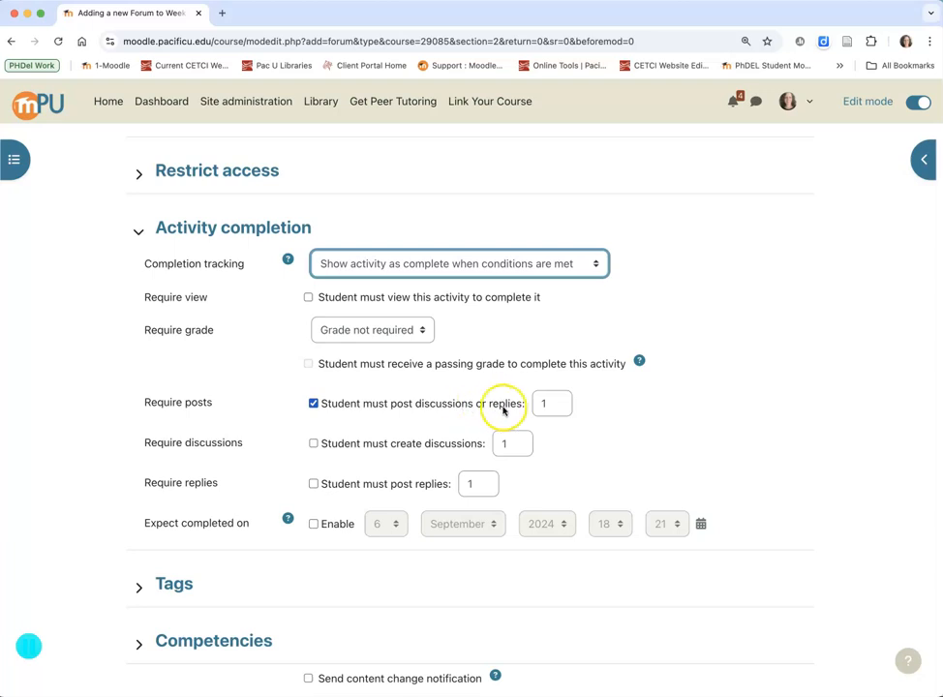
{"action": "left_click", "coordinate": [314, 445]}
{"action": "left_click", "coordinate": [314, 403]}
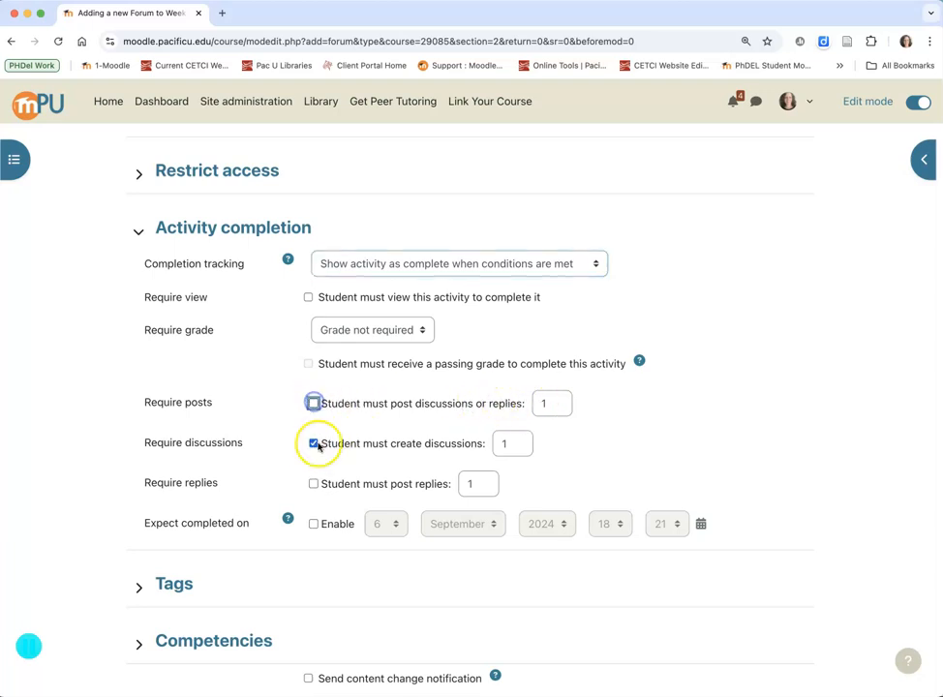
{"action": "left_click", "coordinate": [314, 483]}
{"action": "left_click", "coordinate": [473, 483]}
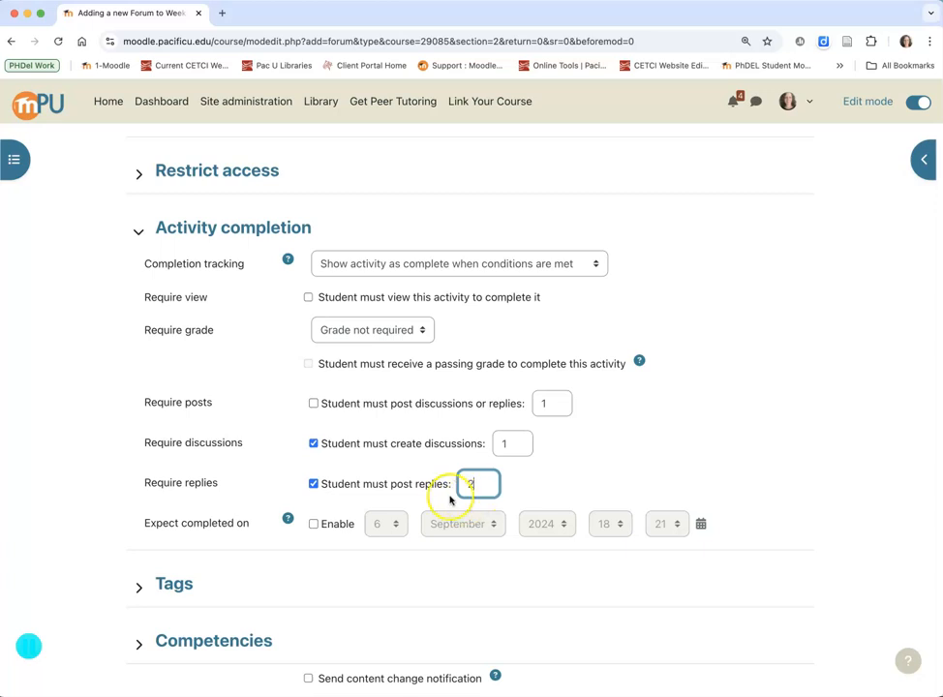
- Save the new forum with a return to the course page and turn off edit mode
{"action": "scroll", "coordinate": [391, 606], "scroll_direction": "down", "scroll_amount": 2}
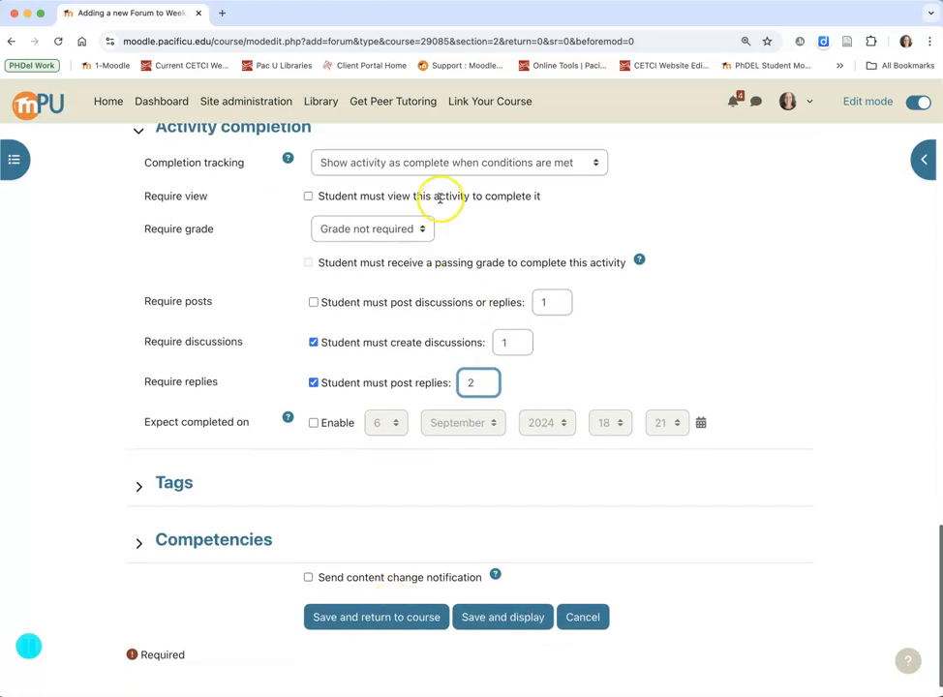
{"action": "left_click", "coordinate": [416, 619]}
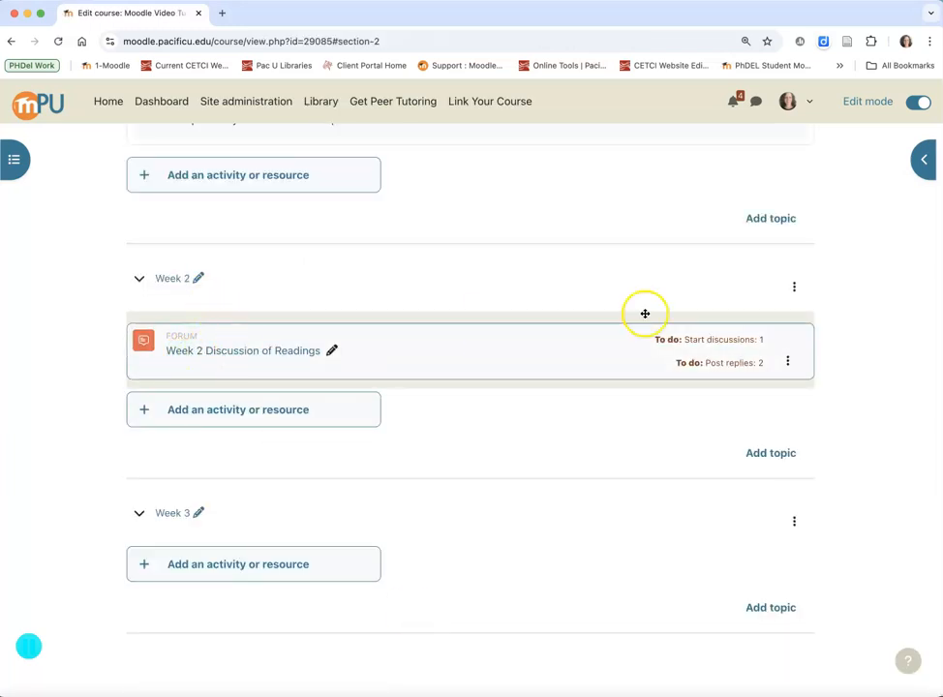
{"action": "left_click", "coordinate": [920, 102]}
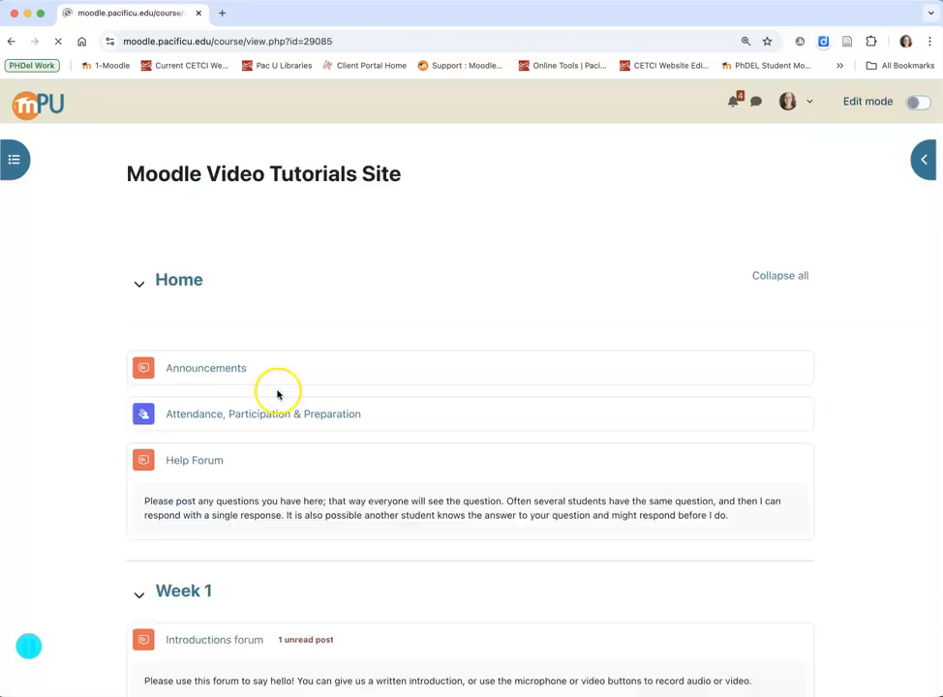
- Open the Week 2 Discussion of Readings forum and examine its completion requirements and description
{"action": "scroll", "coordinate": [230, 554], "scroll_direction": "down", "scroll_amount": 10}
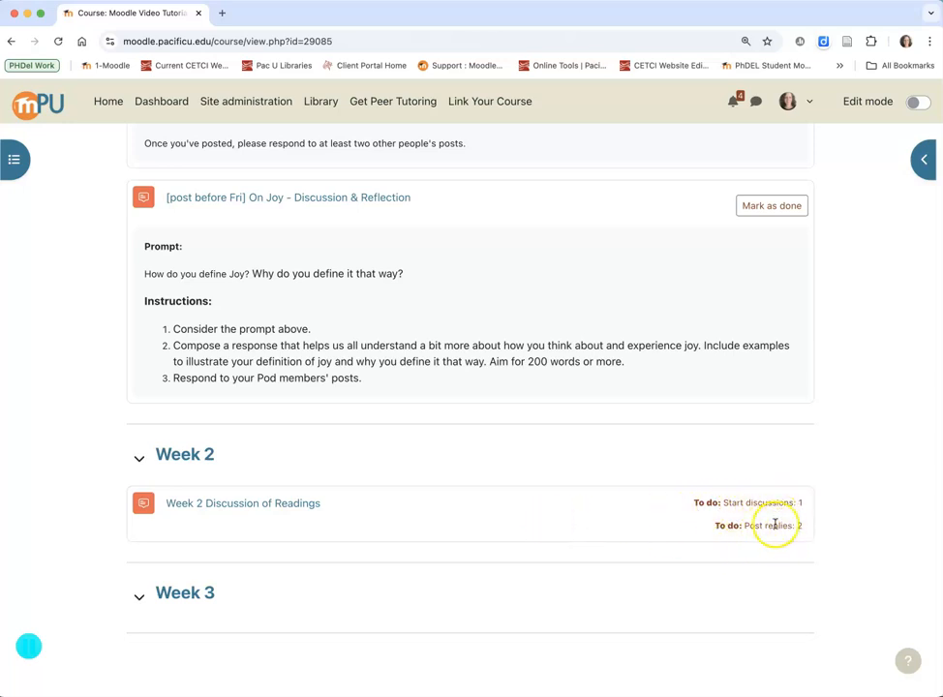
{"action": "left_click", "coordinate": [234, 505]}
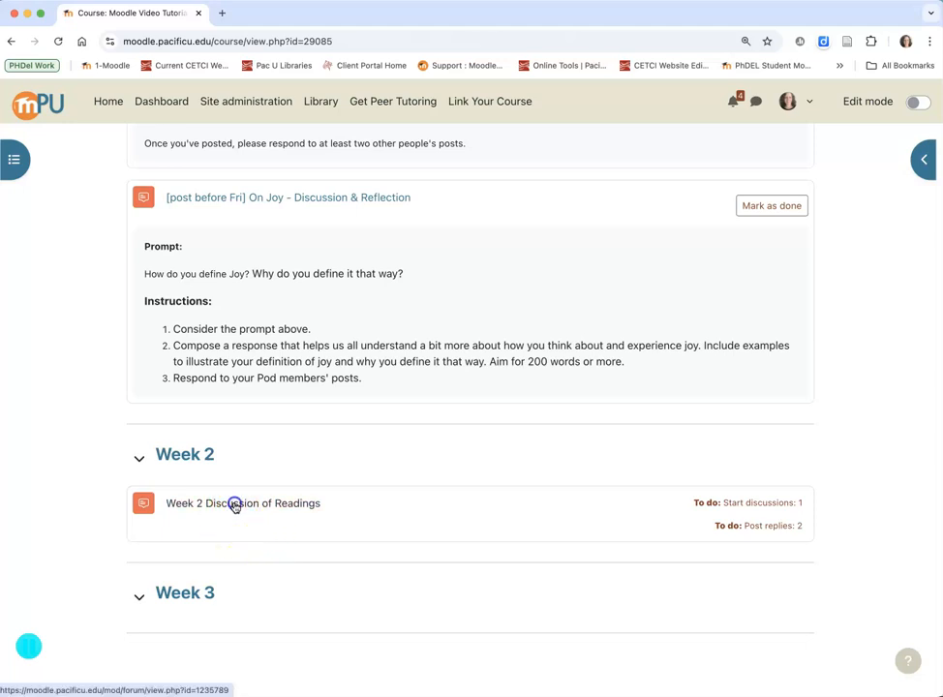
{"action": "left_click", "coordinate": [308, 468]}
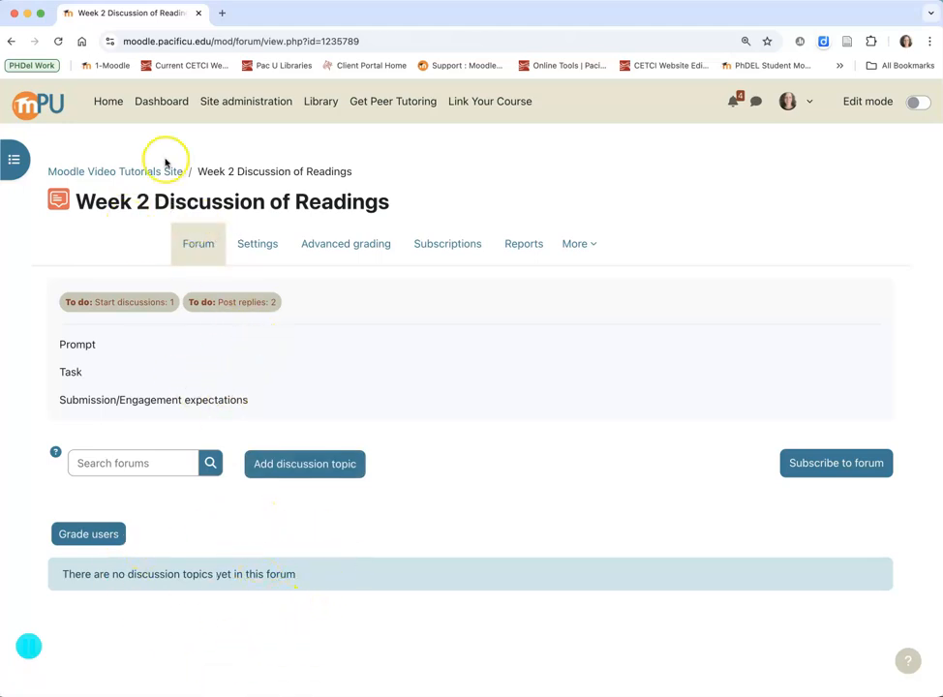
- Go back to the course page and open the course grades in the grader report
{"action": "left_click", "coordinate": [130, 172]}
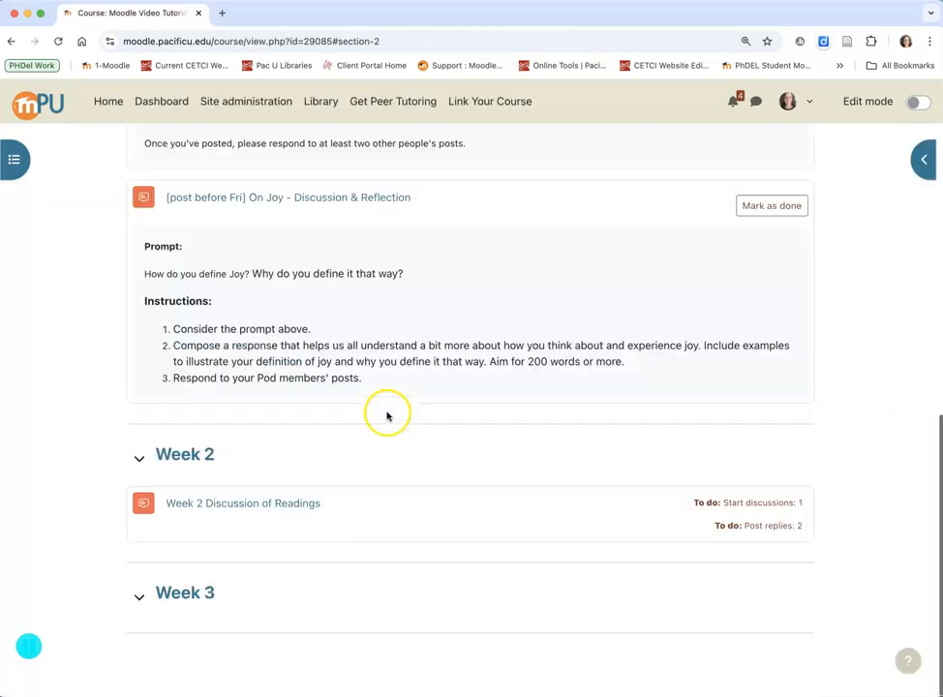
{"action": "scroll", "coordinate": [382, 204], "scroll_direction": "up", "scroll_amount": 10}
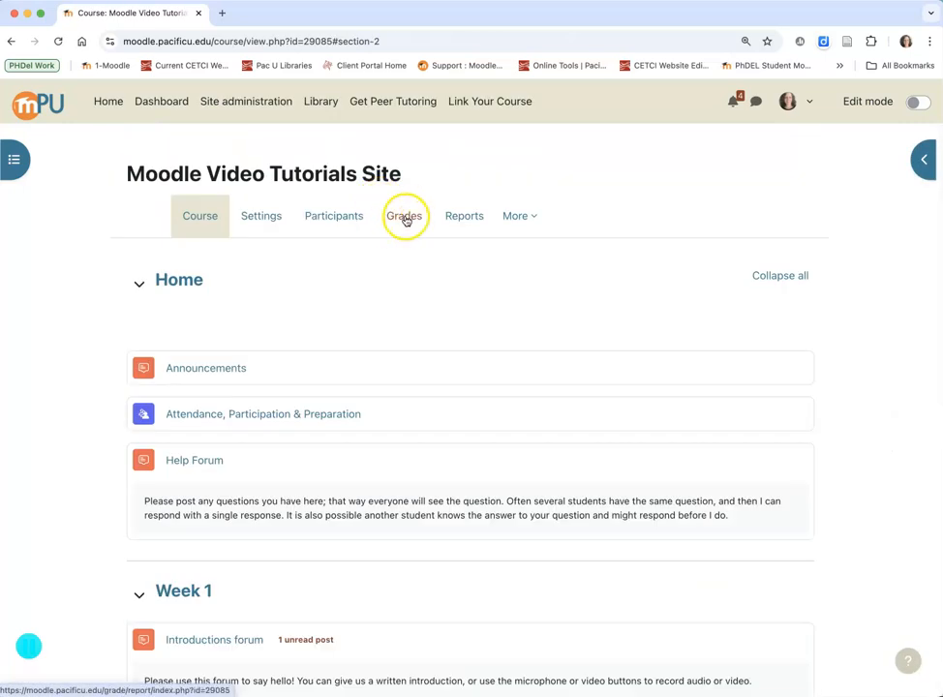
{"action": "left_click", "coordinate": [405, 218]}
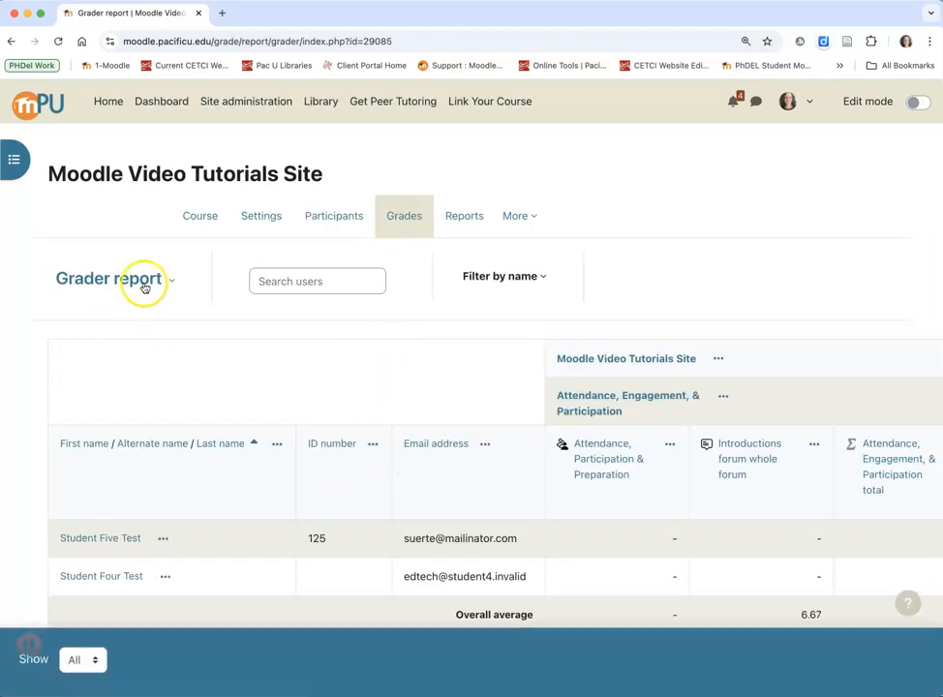
- Open the gradebook setup and examine the category weights and maximum grades of the forum items
{"action": "left_click", "coordinate": [152, 278]}
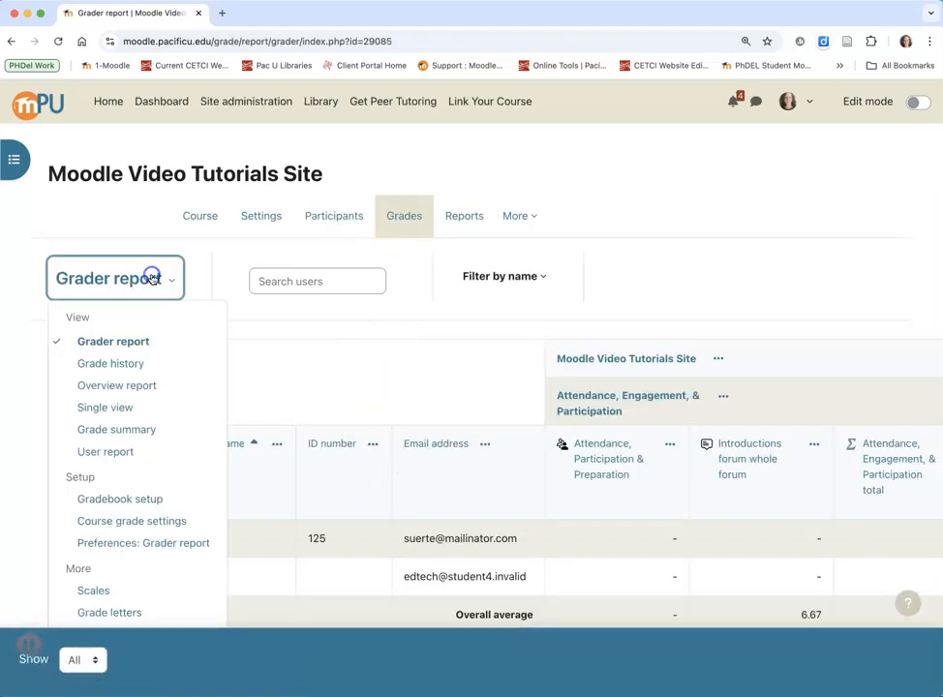
{"action": "left_click", "coordinate": [140, 502]}
{"action": "scroll", "coordinate": [461, 490], "scroll_direction": "down", "scroll_amount": 1}
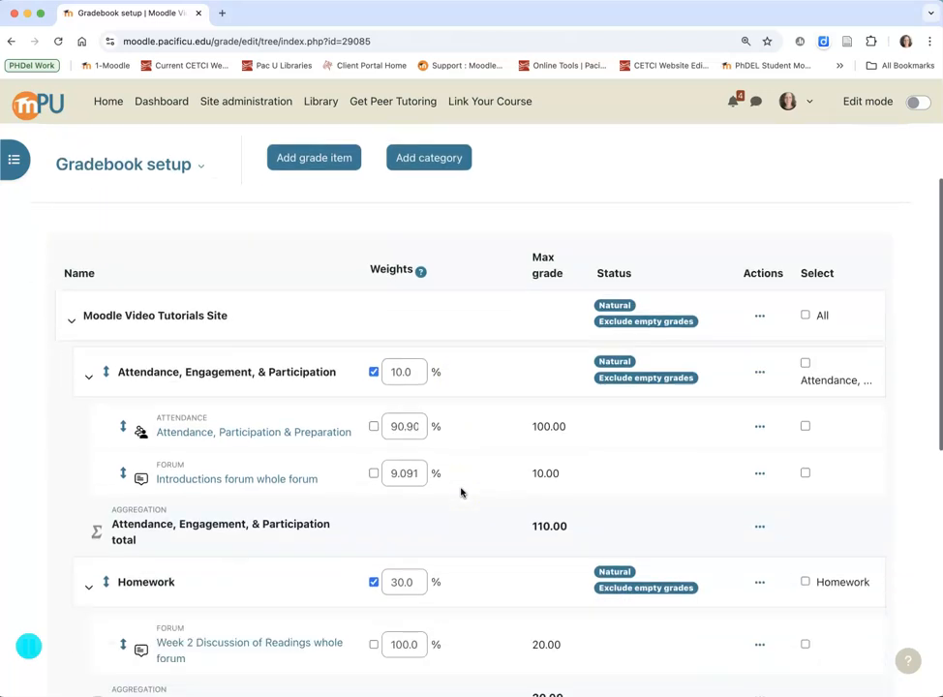
{"action": "scroll", "coordinate": [460, 491], "scroll_direction": "down", "scroll_amount": 5}
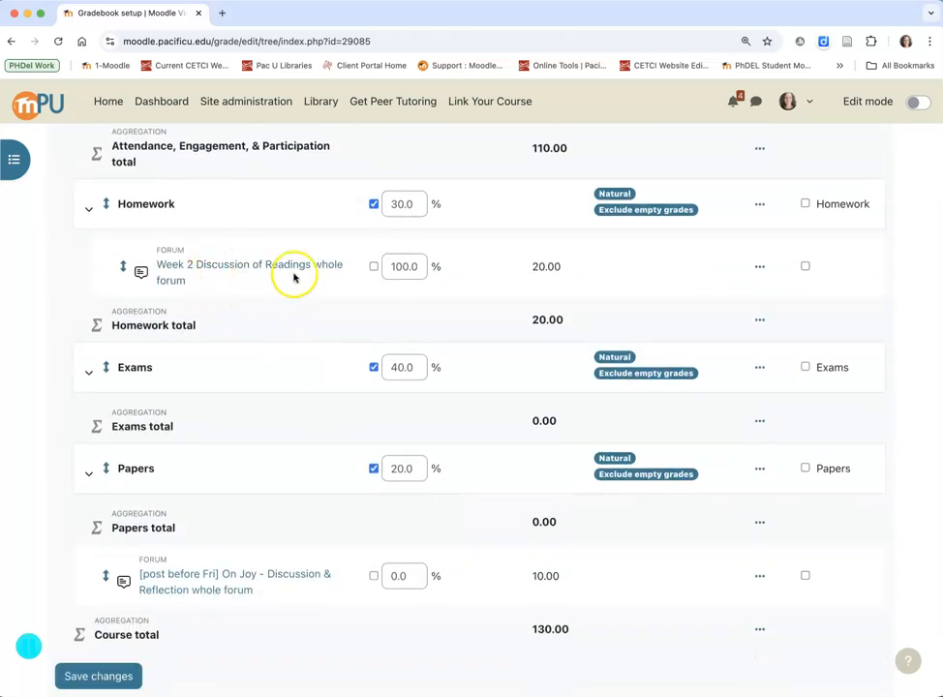
{"action": "scroll", "coordinate": [232, 280], "scroll_direction": "up", "scroll_amount": 1}
{"action": "scroll", "coordinate": [232, 280], "scroll_direction": "up", "scroll_amount": 3}
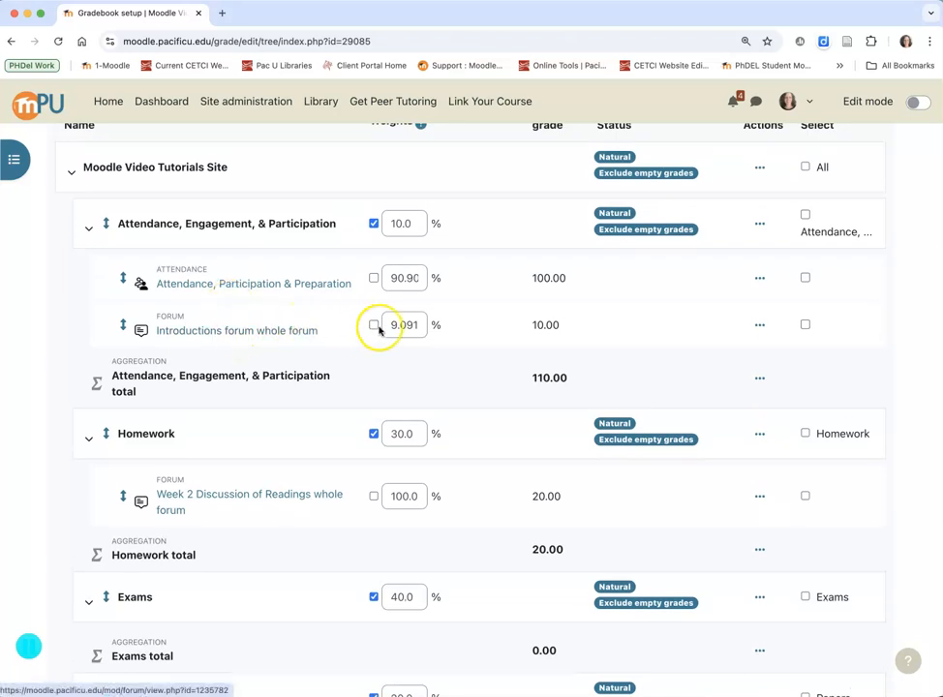
{"action": "scroll", "coordinate": [319, 226], "scroll_direction": "up", "scroll_amount": 4}
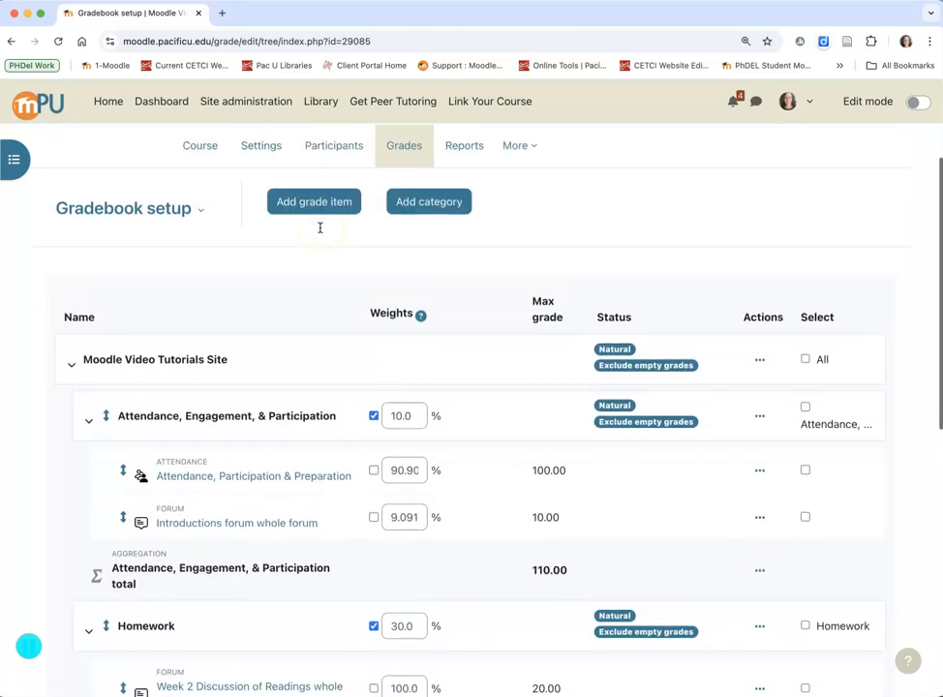
- Switch to the user report and display the grades of the second test student
{"action": "left_click", "coordinate": [192, 288]}
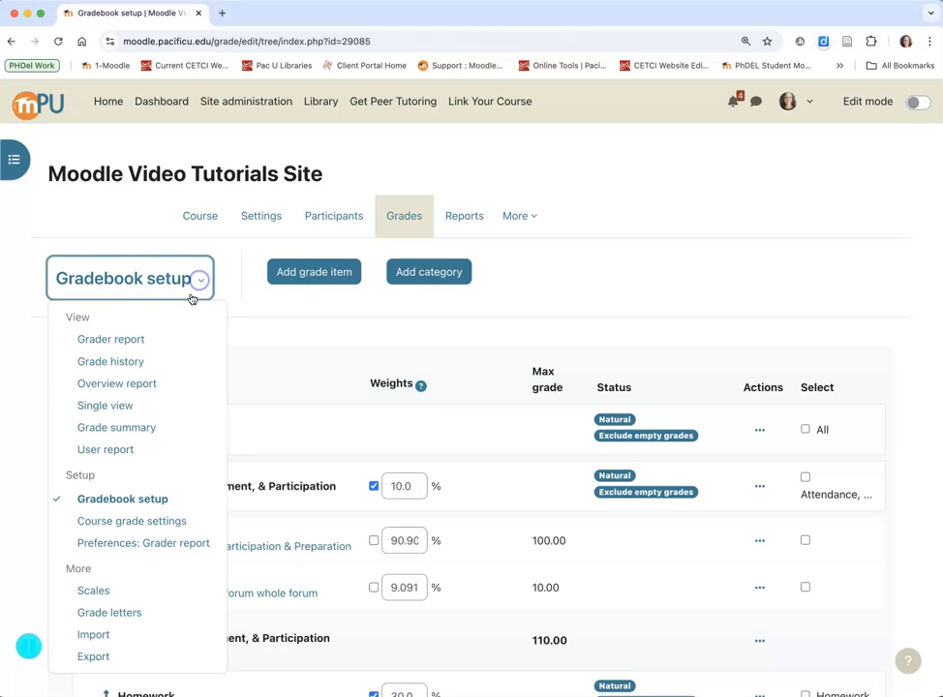
{"action": "left_click", "coordinate": [152, 451]}
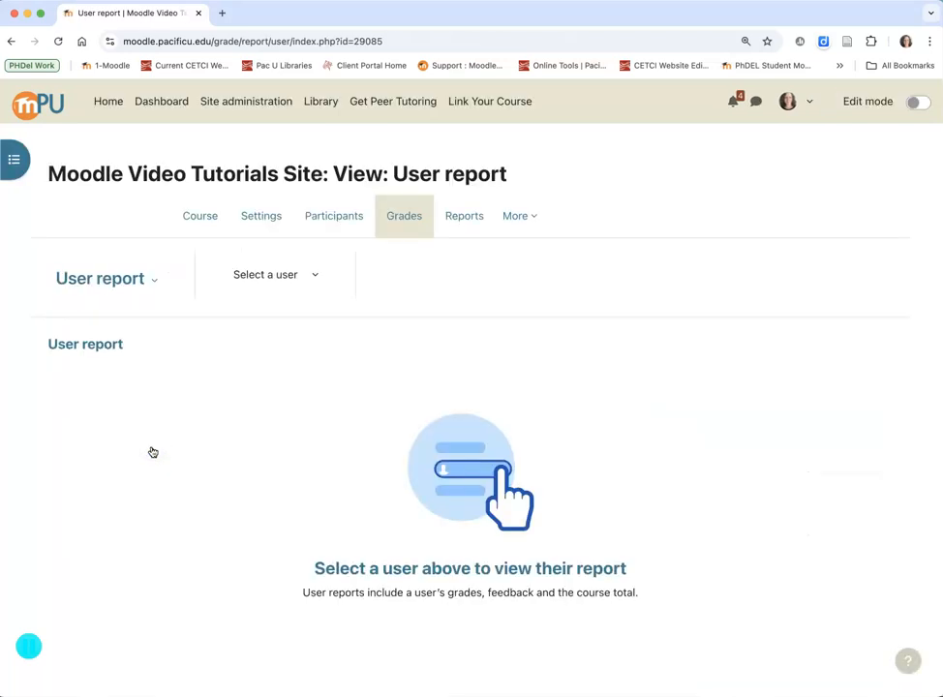
{"action": "left_click", "coordinate": [280, 274]}
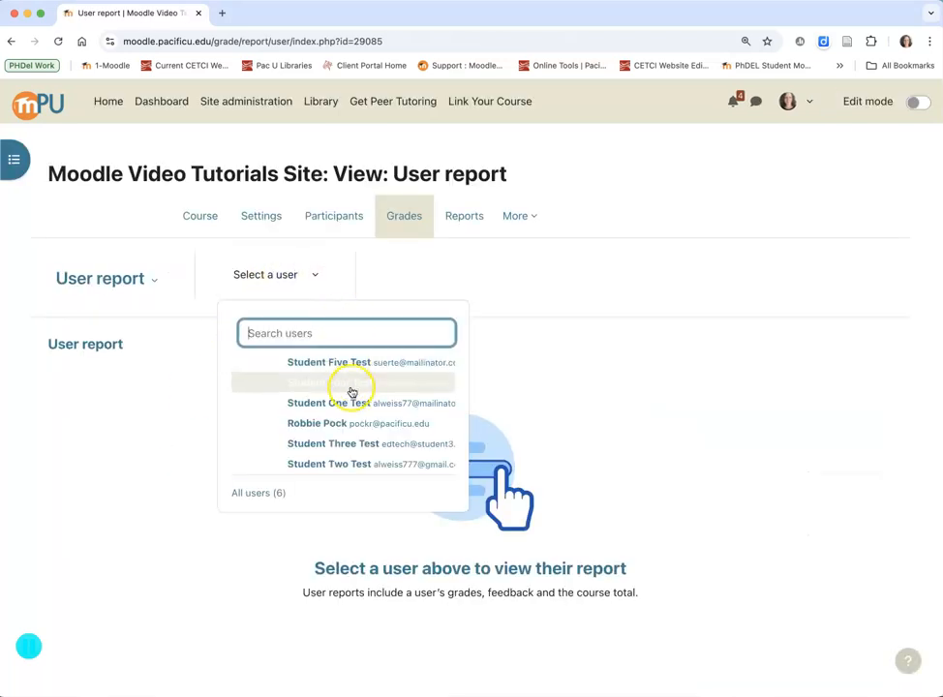
{"action": "left_click", "coordinate": [344, 464]}
- Examine the student's forum grades, ranges and course total in the user report, and return to the course page
{"action": "scroll", "coordinate": [581, 397], "scroll_direction": "down", "scroll_amount": 5}
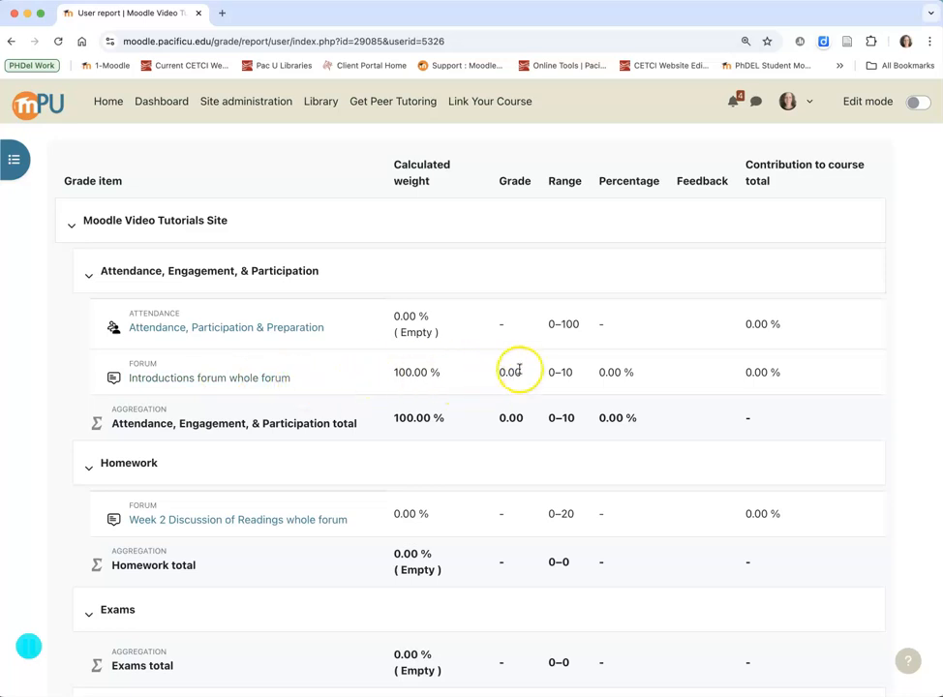
{"action": "scroll", "coordinate": [510, 374], "scroll_direction": "down", "scroll_amount": 6}
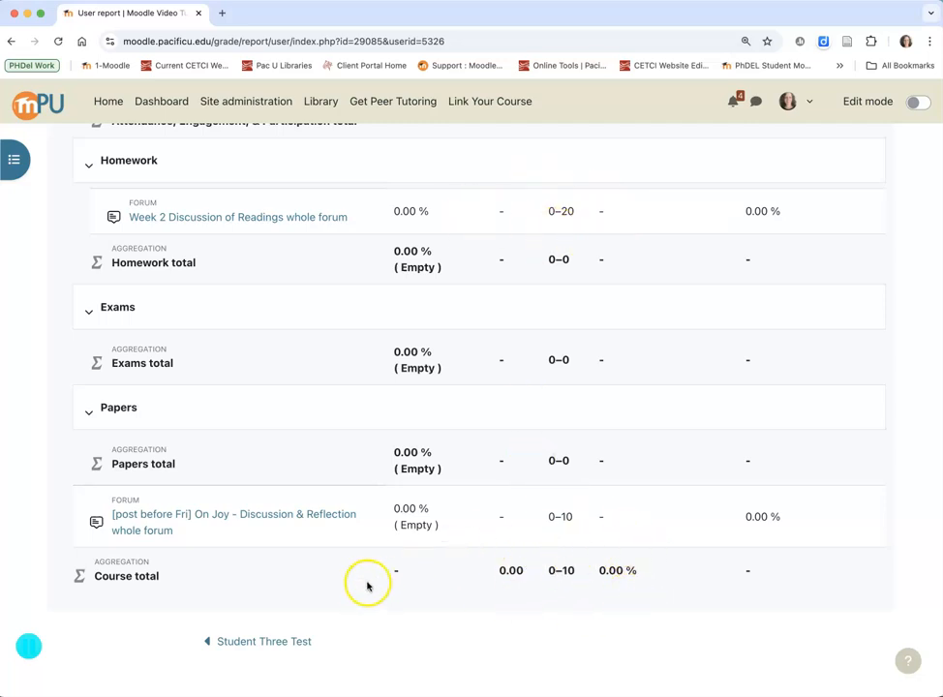
{"action": "scroll", "coordinate": [417, 553], "scroll_direction": "up", "scroll_amount": 3}
{"action": "scroll", "coordinate": [417, 553], "scroll_direction": "up", "scroll_amount": 5}
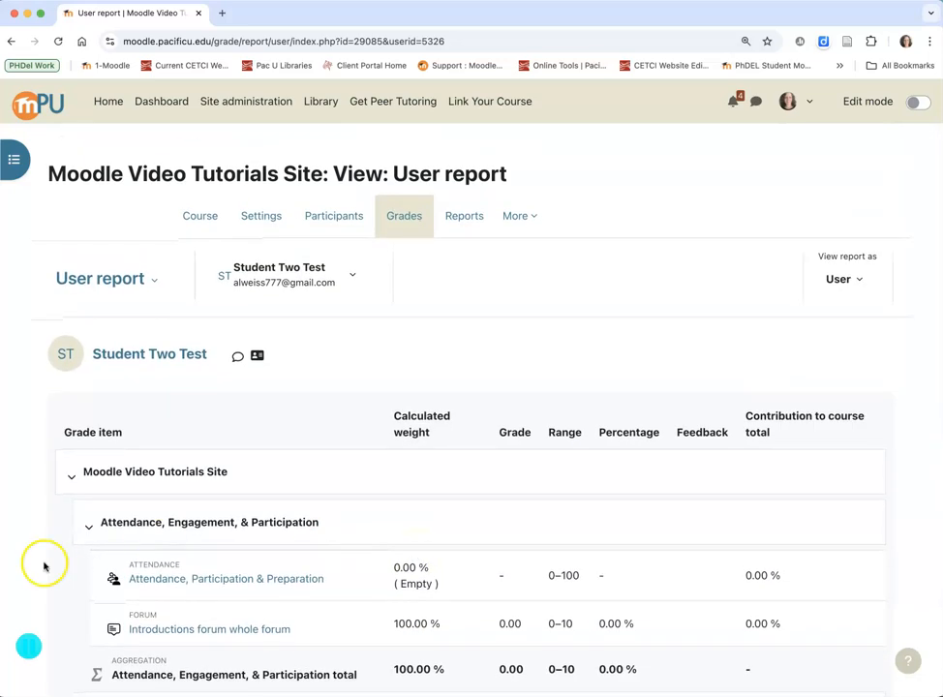
{"action": "left_click", "coordinate": [191, 217]}
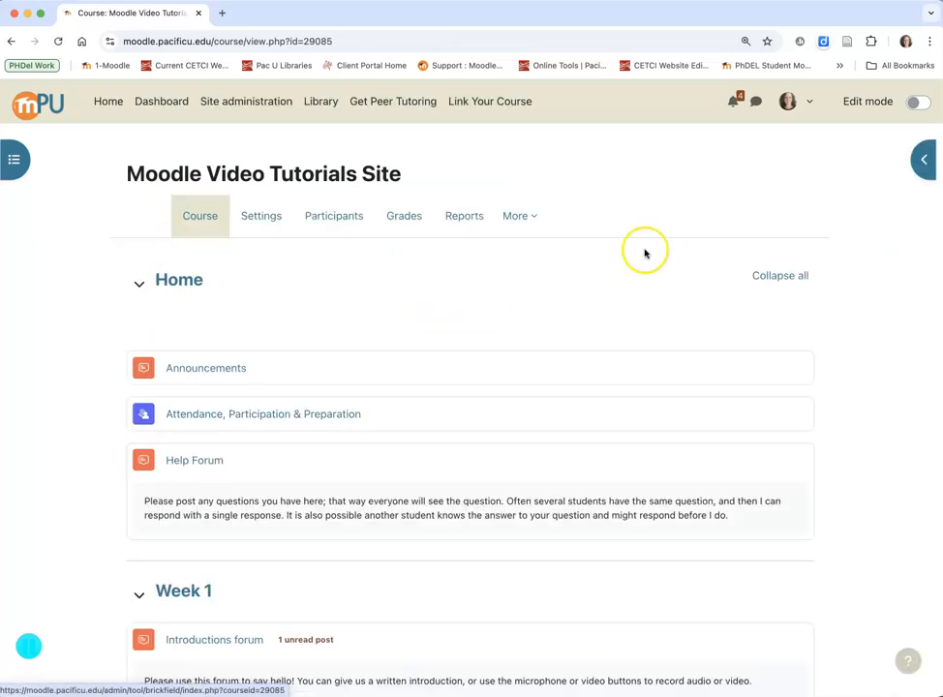